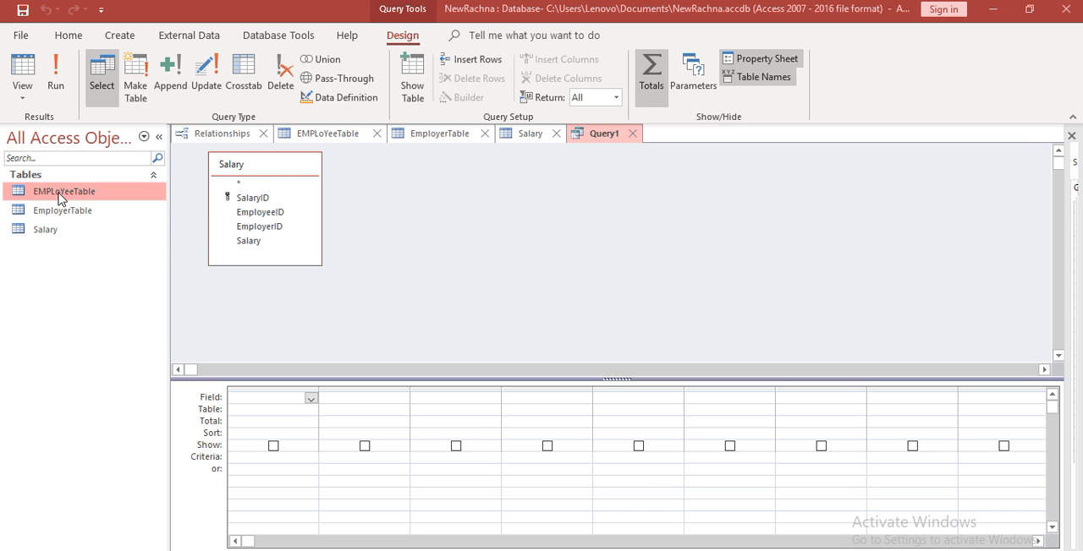
double_click(47, 229)
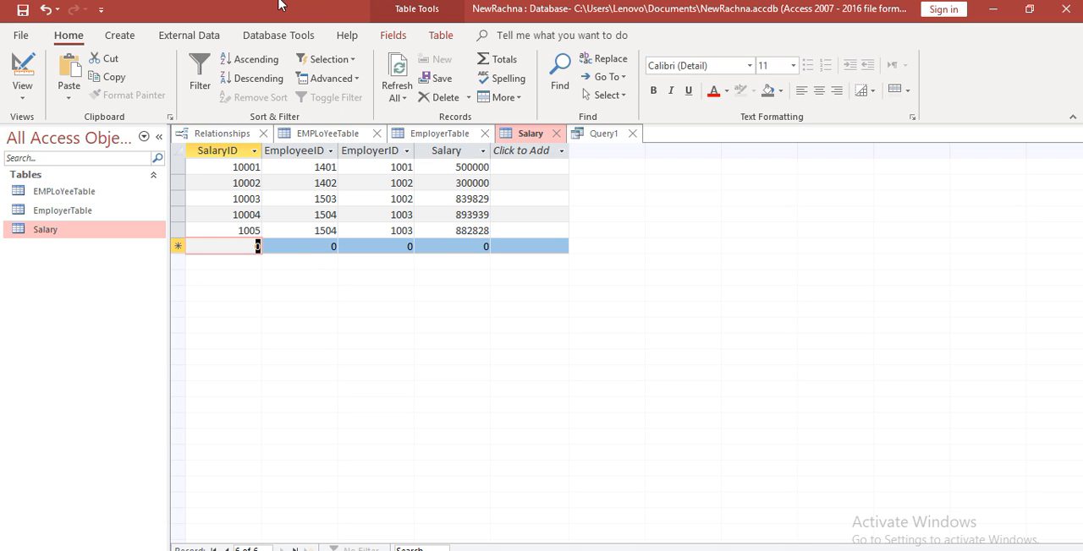
click(595, 134)
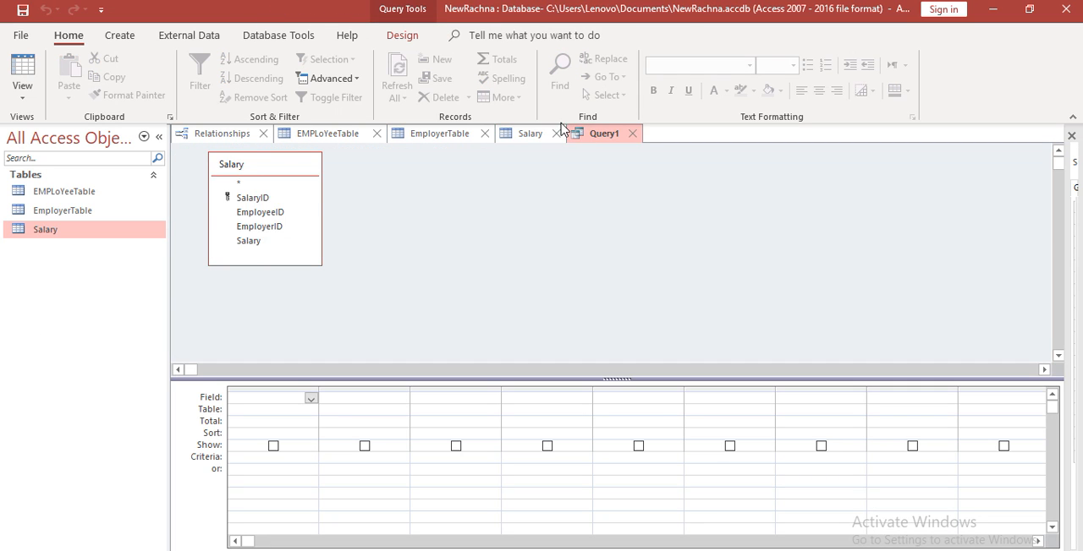
double_click(254, 198)
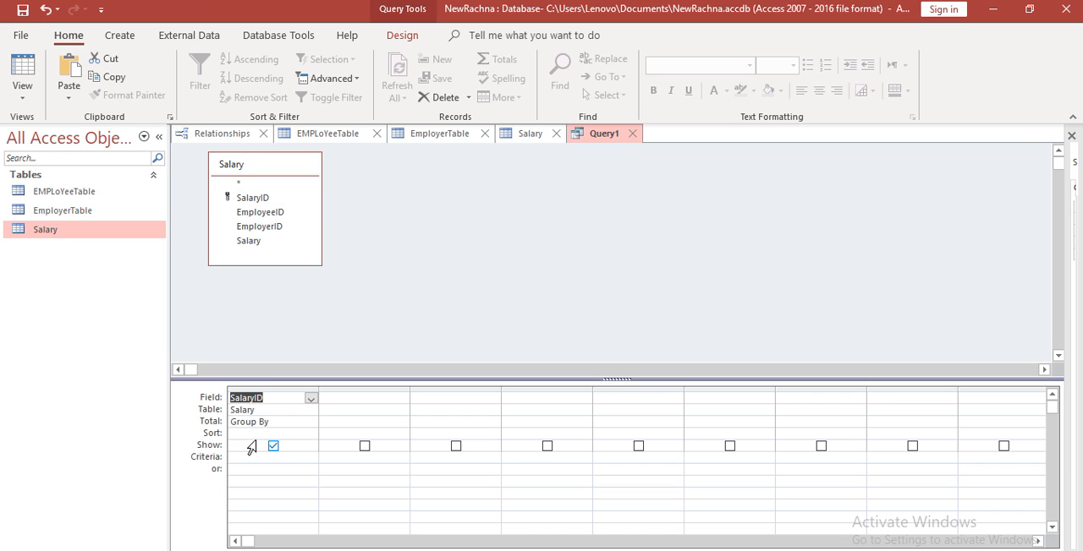
click(311, 398)
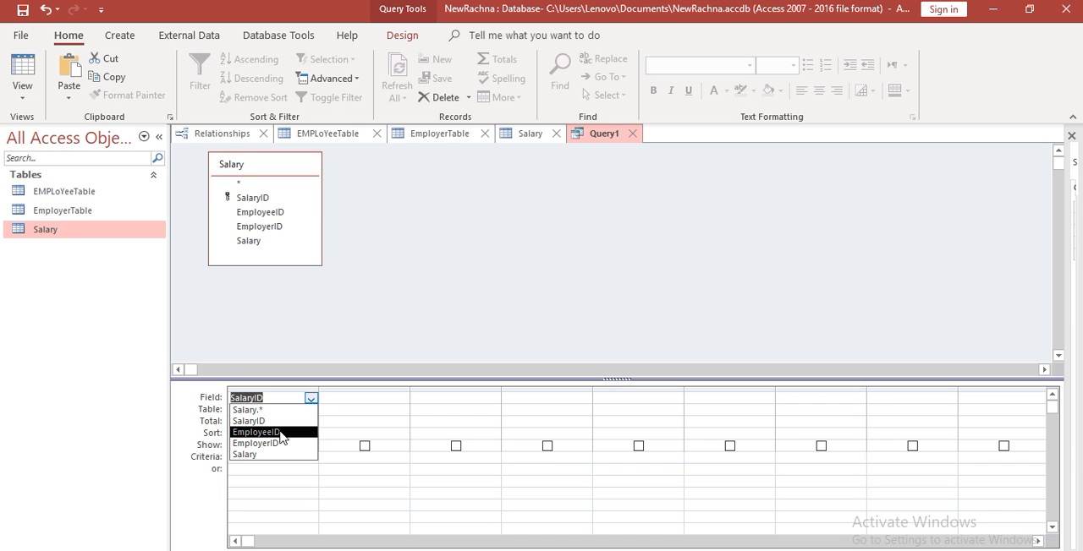
click(282, 433)
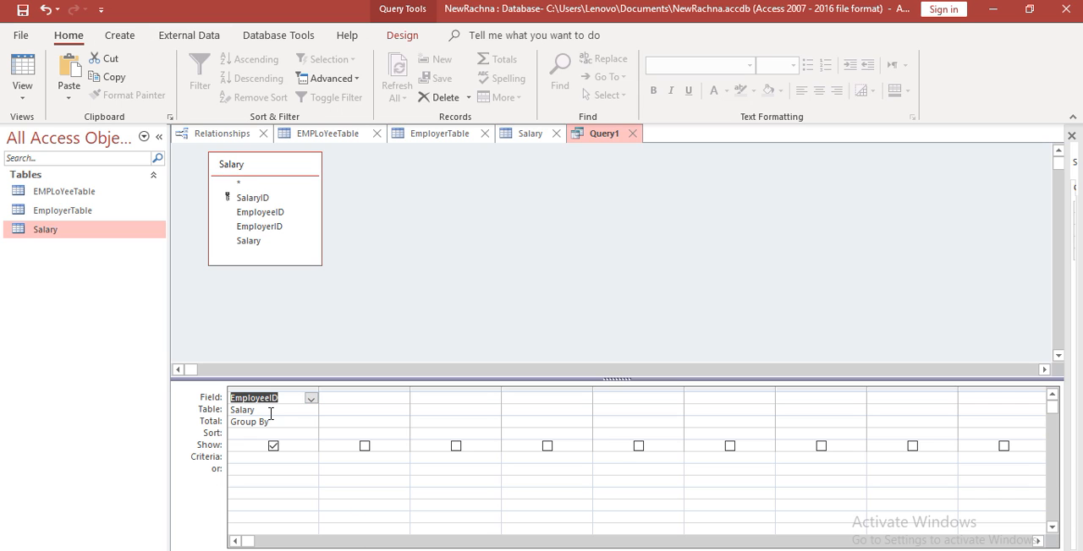
click(271, 422)
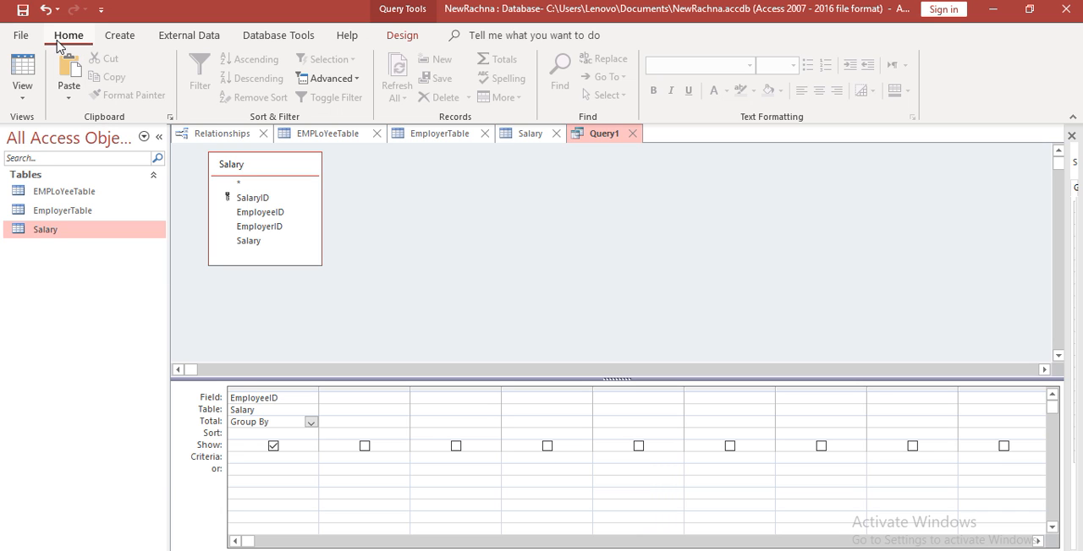
click(127, 42)
click(191, 43)
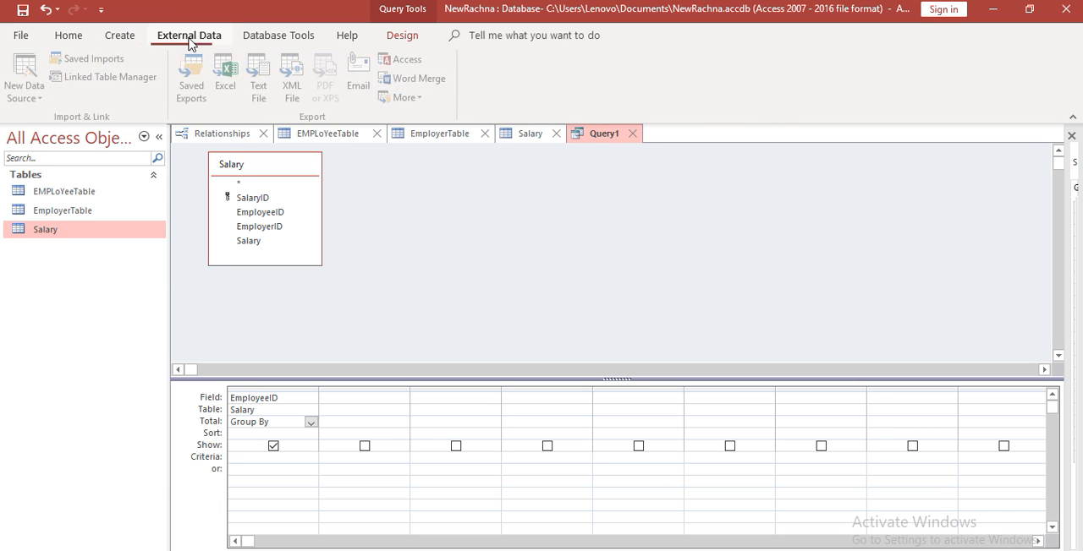
click(122, 42)
click(64, 36)
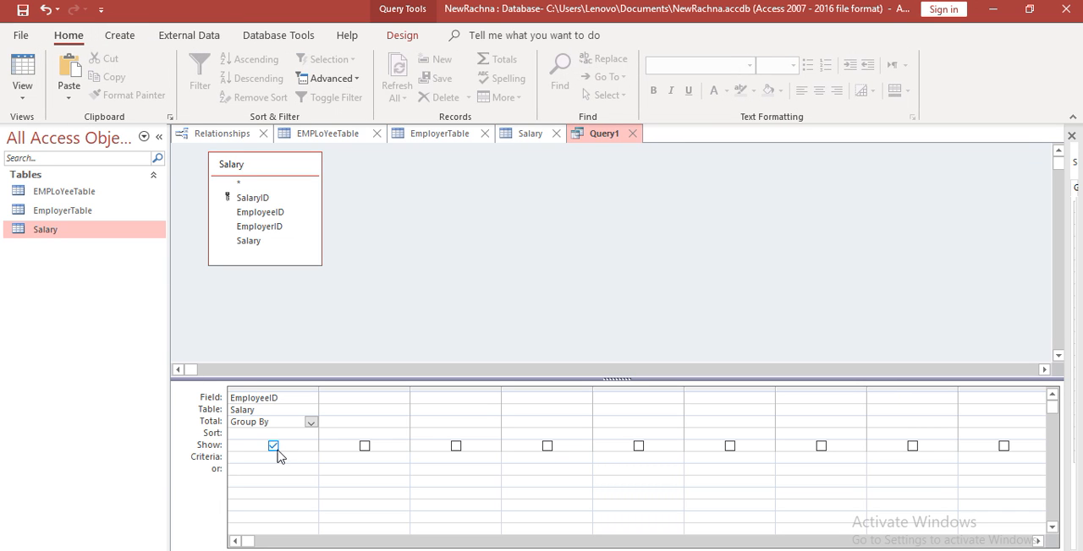
Close Query1 without saving its design changes
click(311, 422)
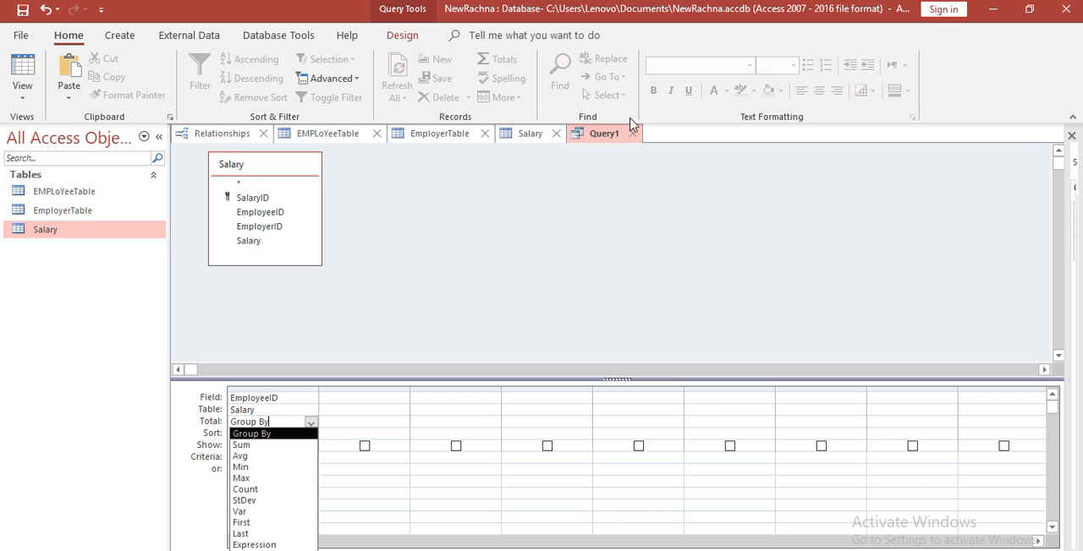
click(633, 134)
click(560, 341)
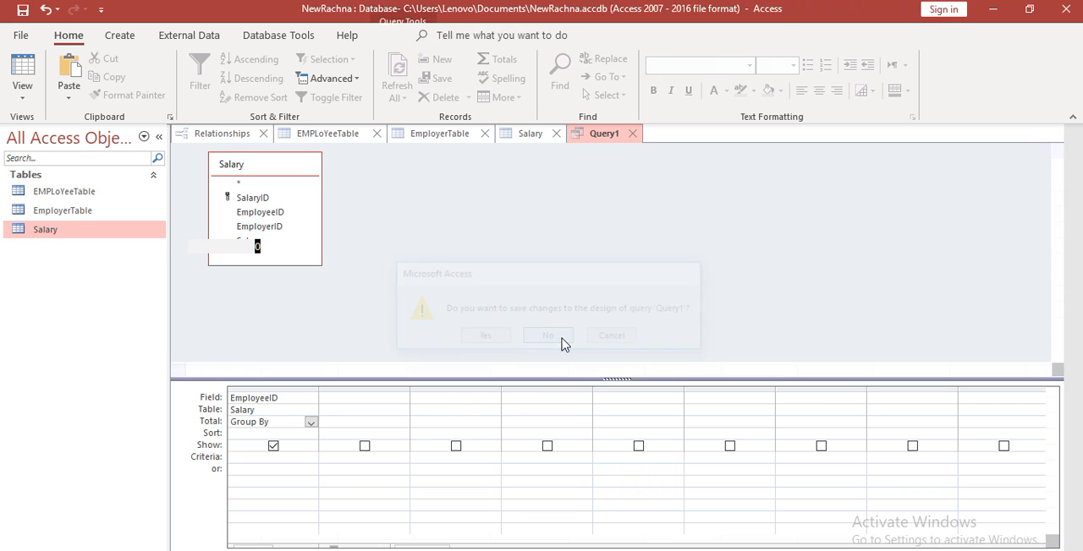
Create a new query in design view, close the open Salary table and add Salary as the query's source table
click(120, 35)
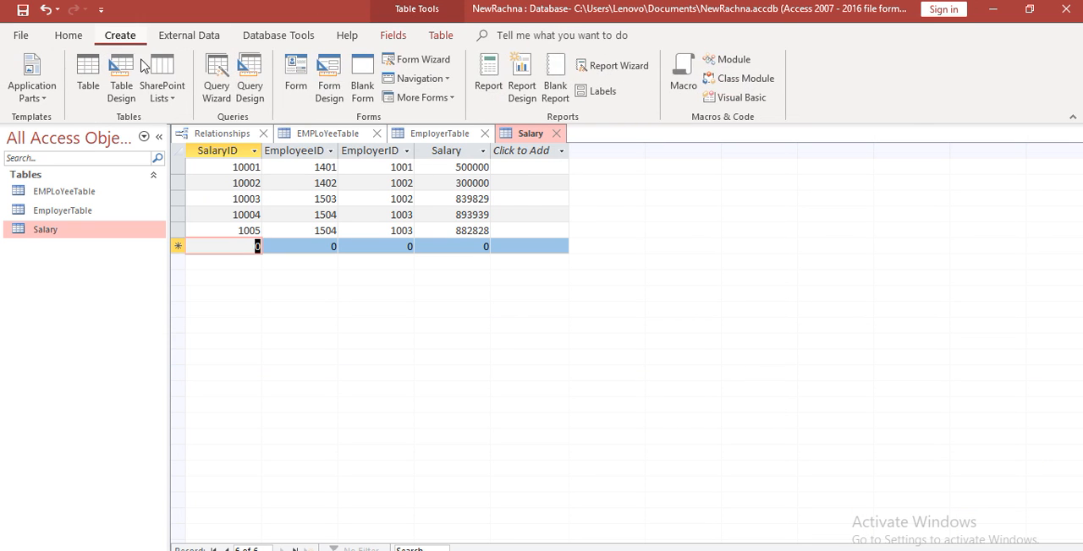
click(259, 94)
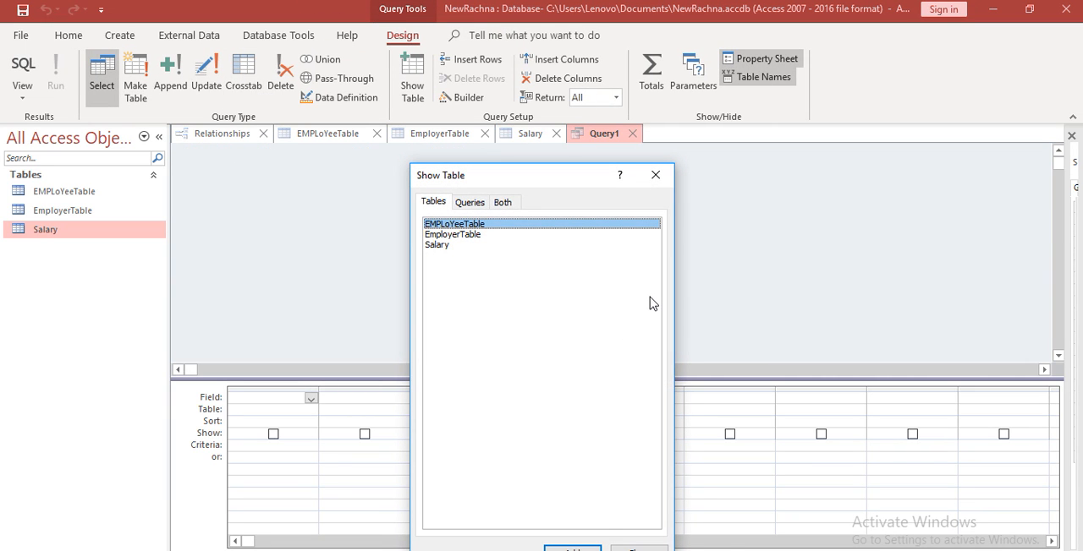
click(657, 174)
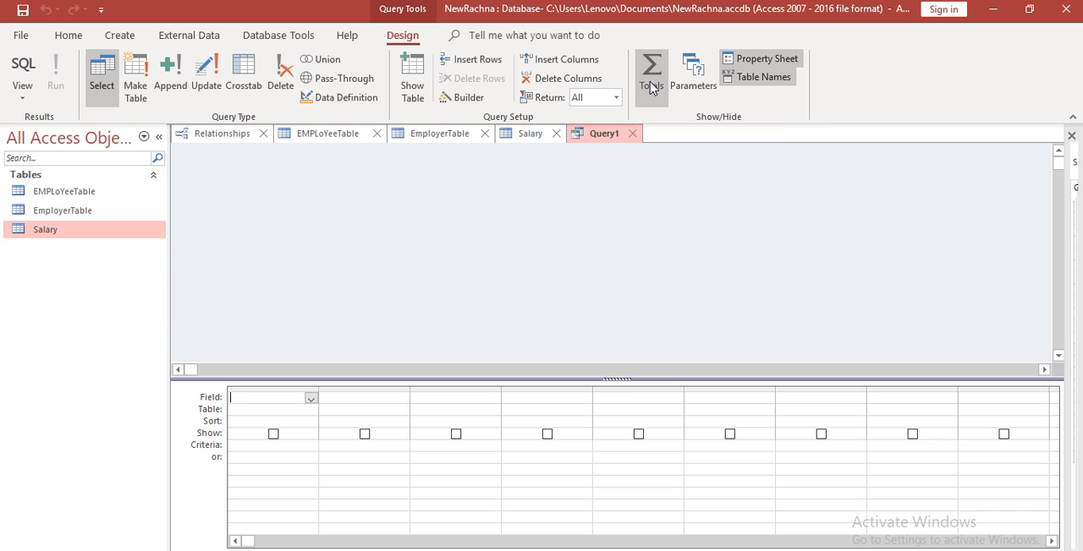
double_click(57, 237)
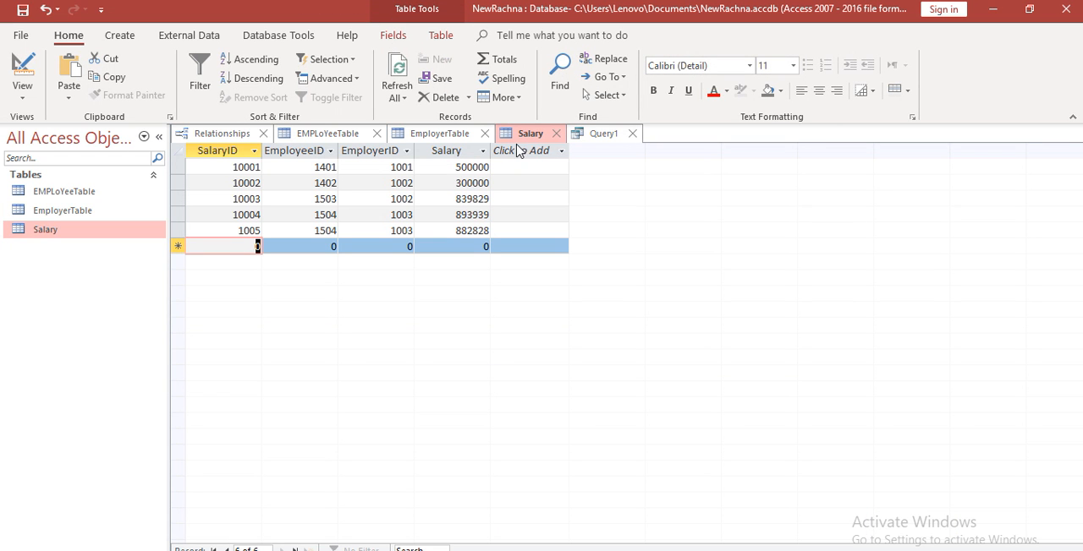
click(557, 133)
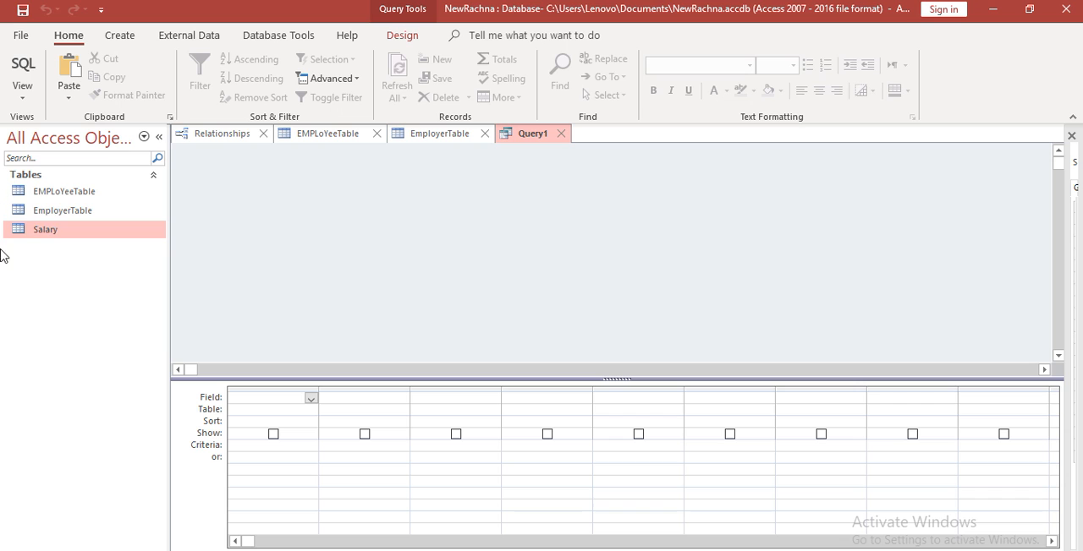
drag(44, 232, 398, 212)
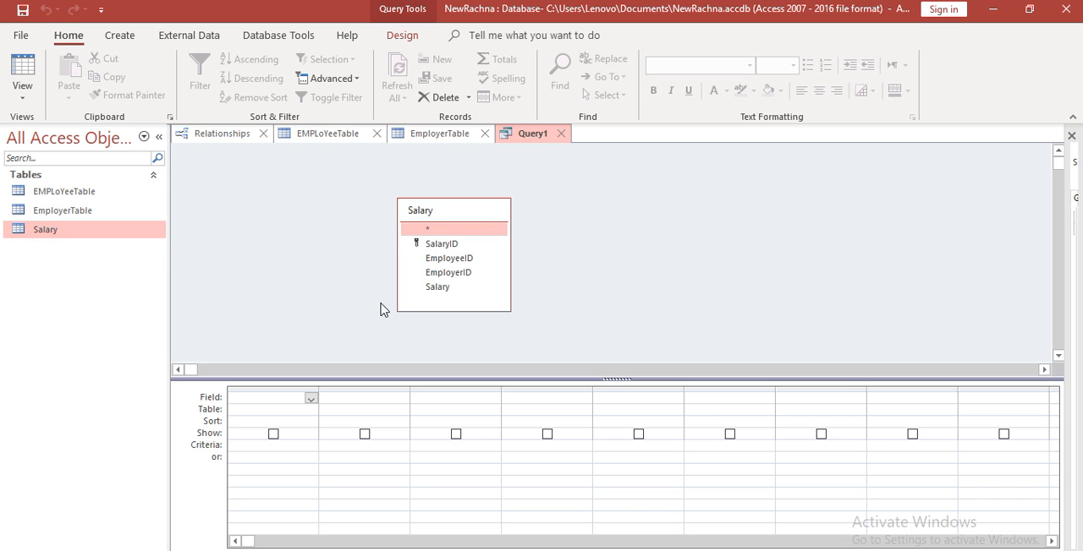
double_click(461, 260)
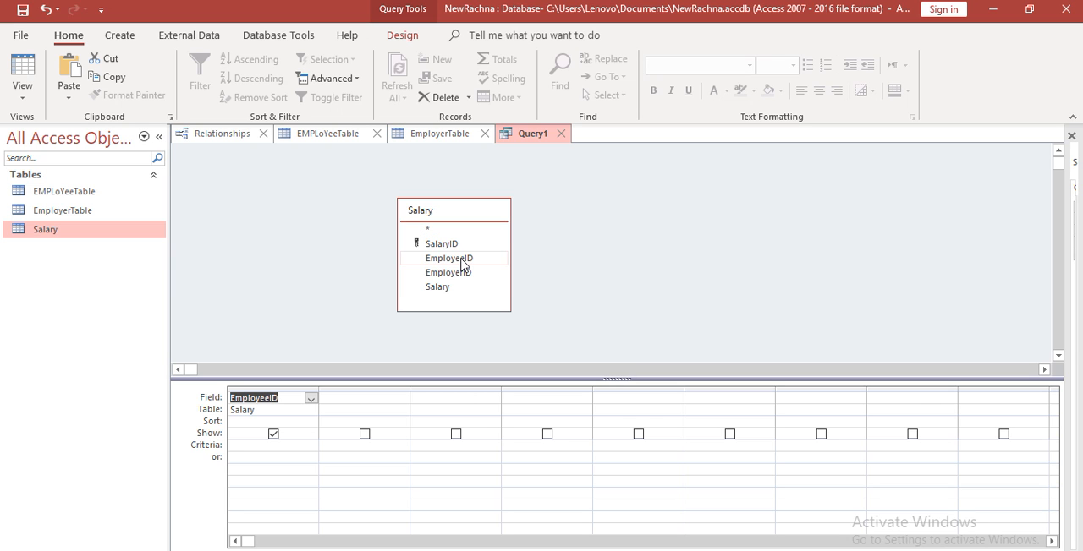
click(136, 38)
click(169, 38)
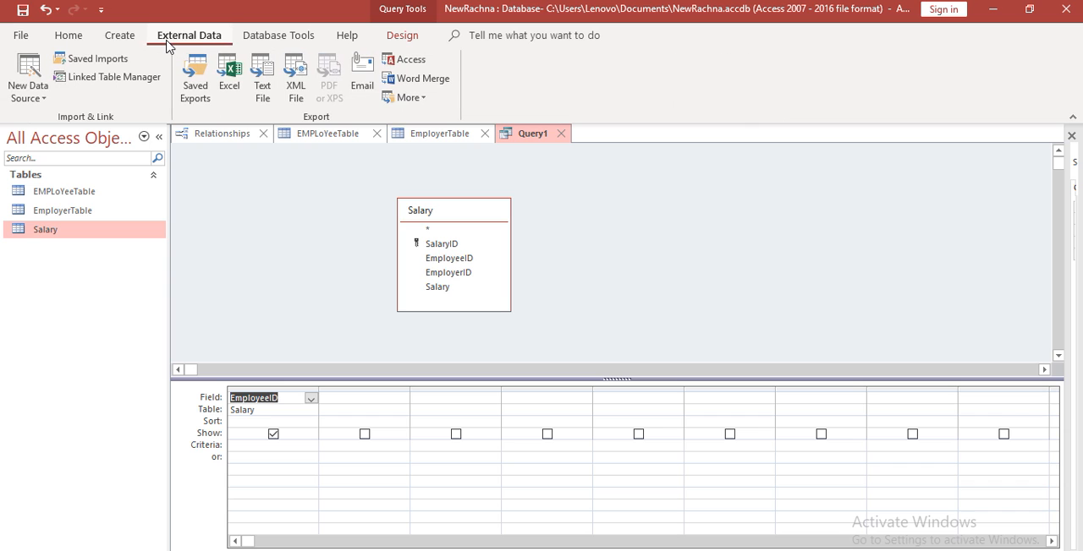
click(78, 492)
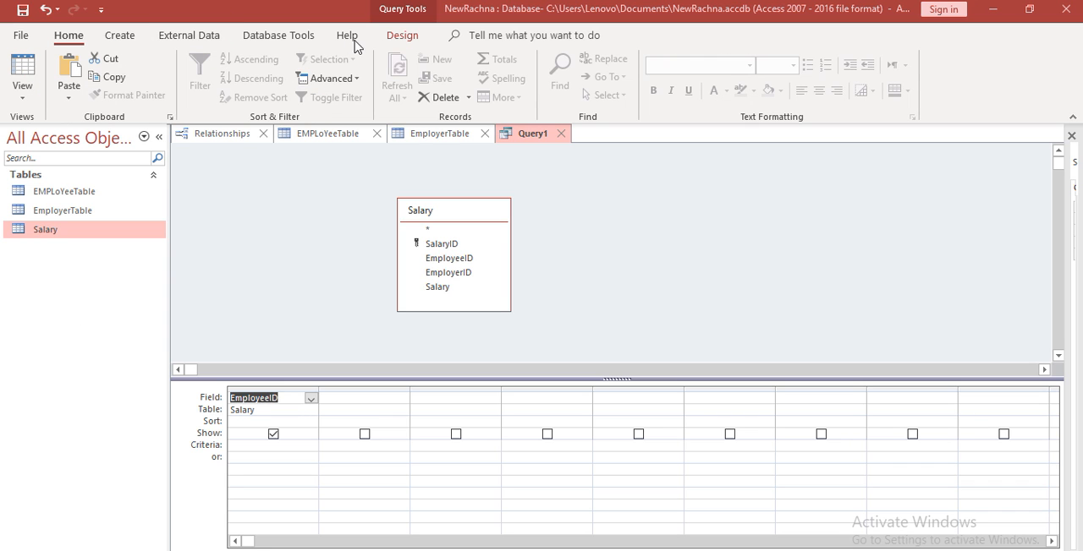
click(421, 40)
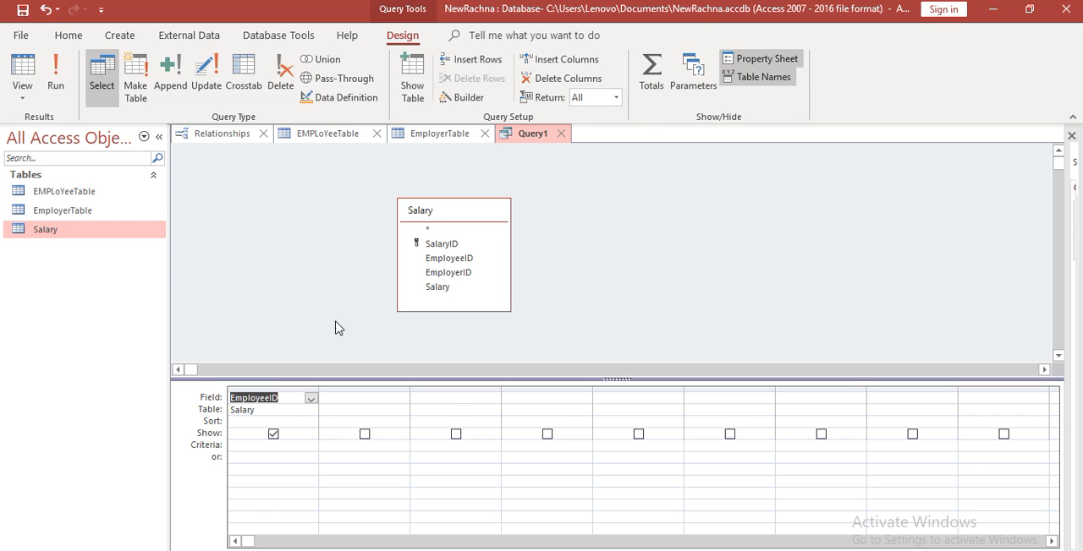
click(661, 76)
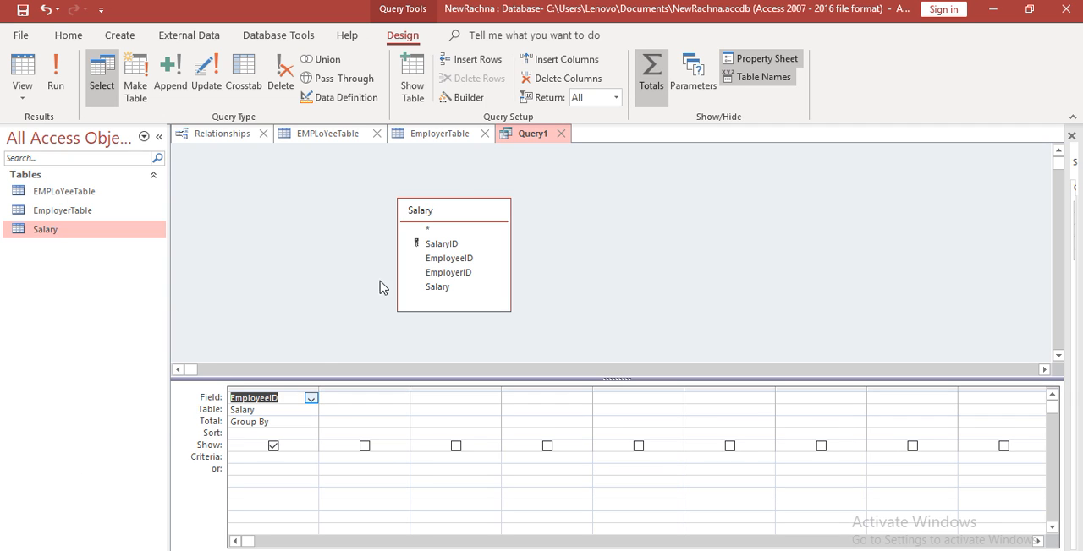
key(Delete)
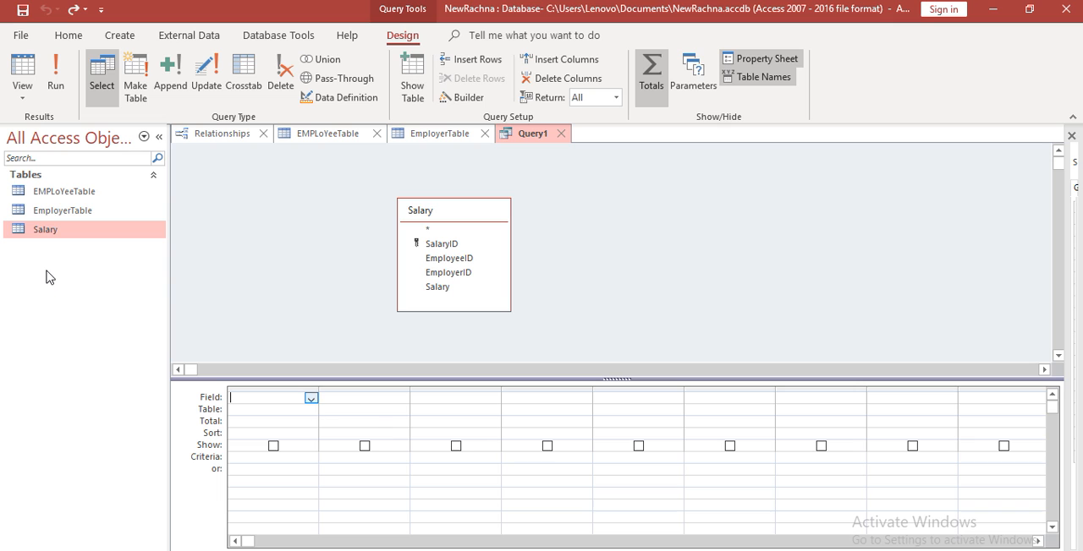
click(651, 71)
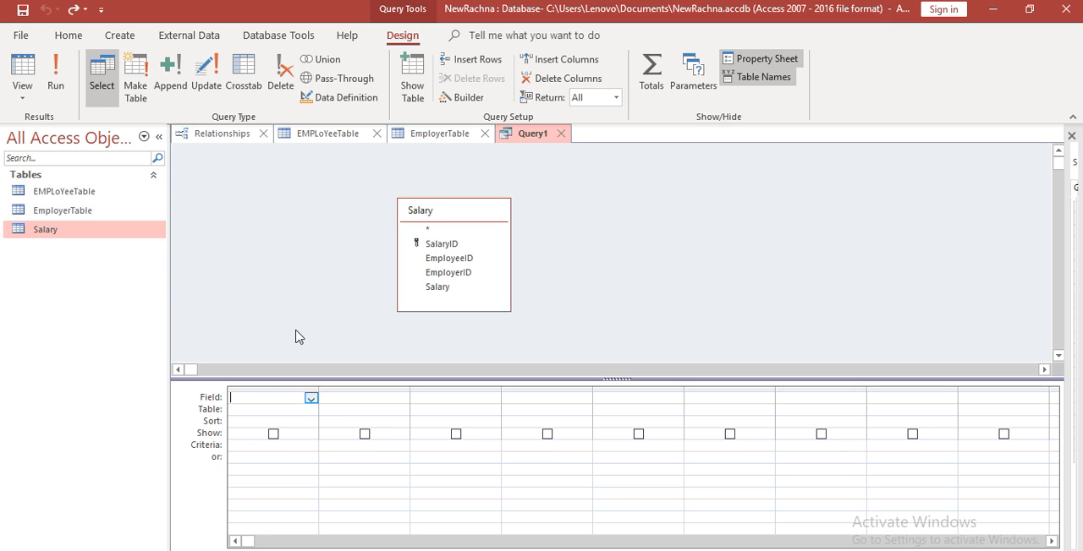
Show the Total row and set the query's first column to EmployeeID from the Salary table with Group By
click(651, 72)
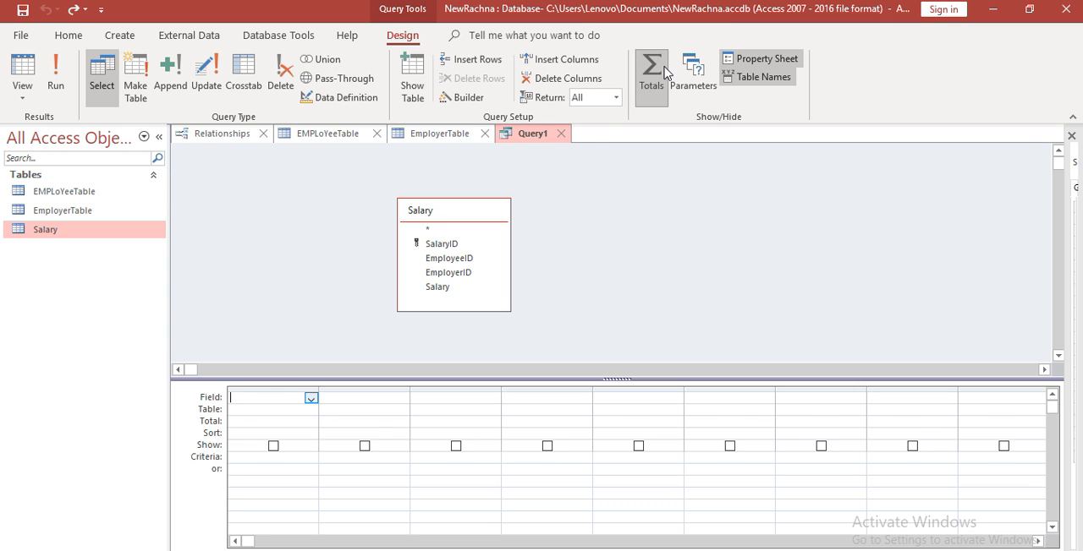
click(312, 421)
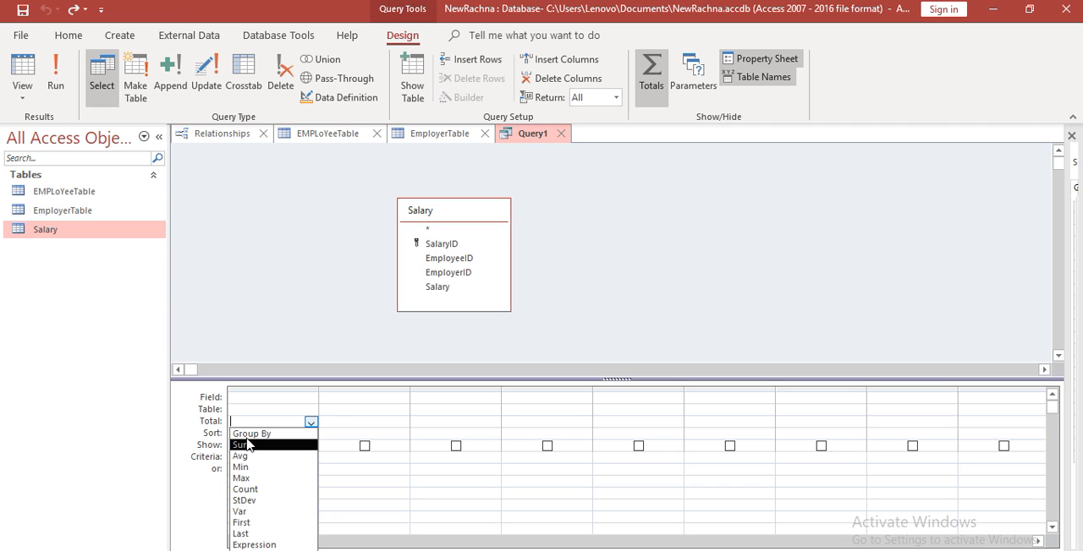
click(283, 398)
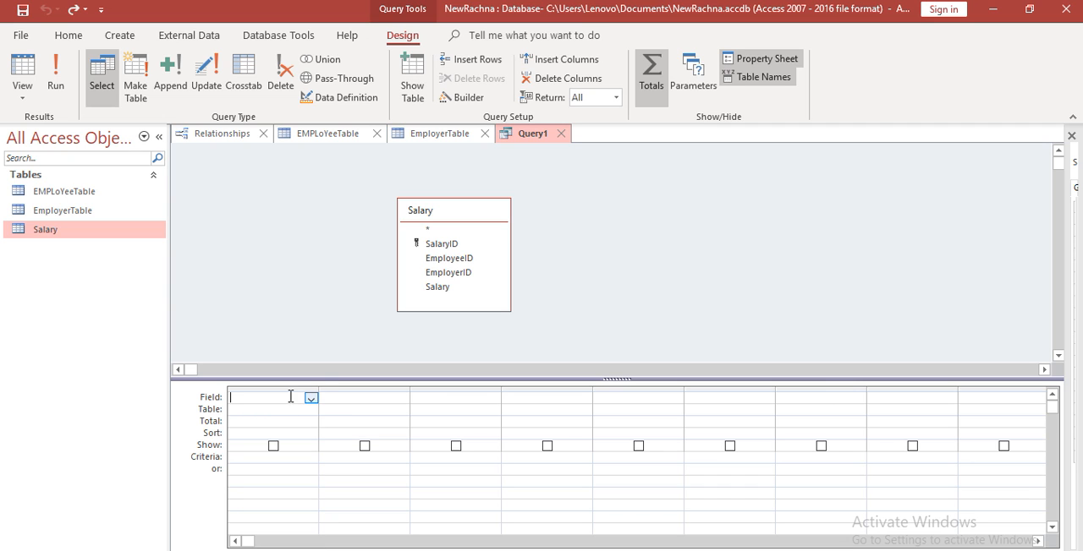
double_click(458, 246)
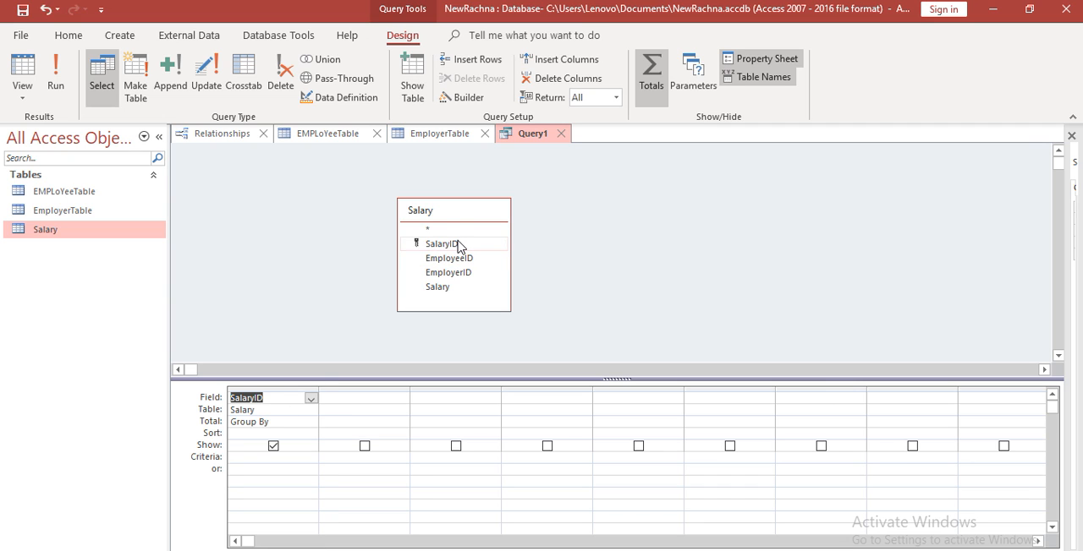
click(312, 399)
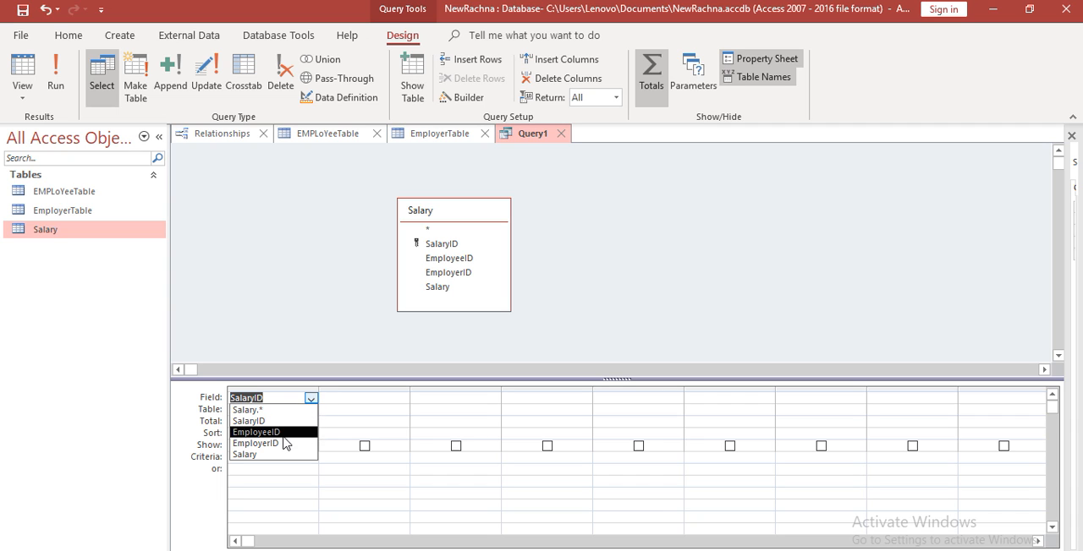
click(279, 432)
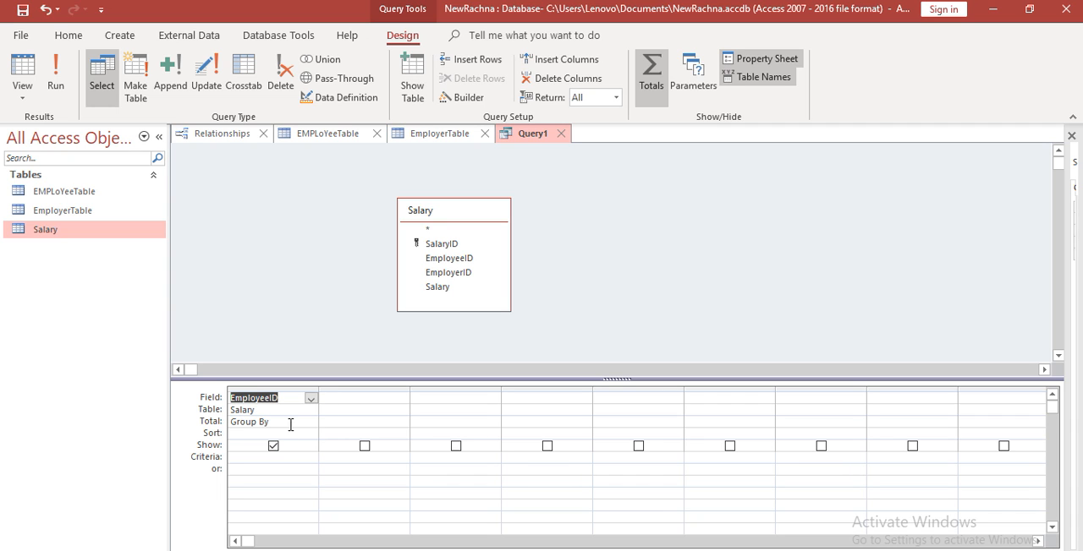
click(311, 411)
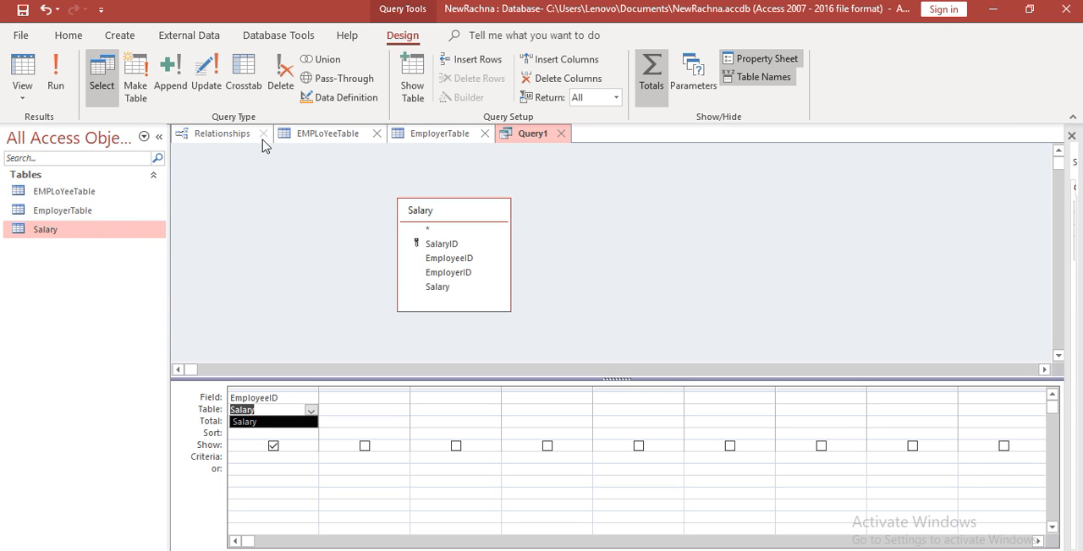
Open the Salary table and set the Salary value of the record with SalaryID 10004 to 50000
click(62, 228)
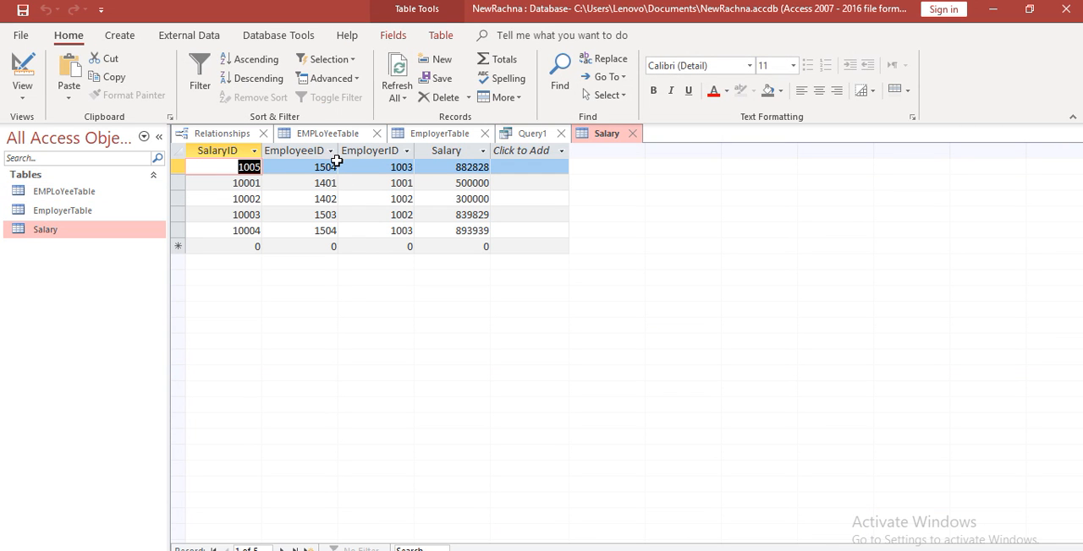
drag(338, 167, 330, 244)
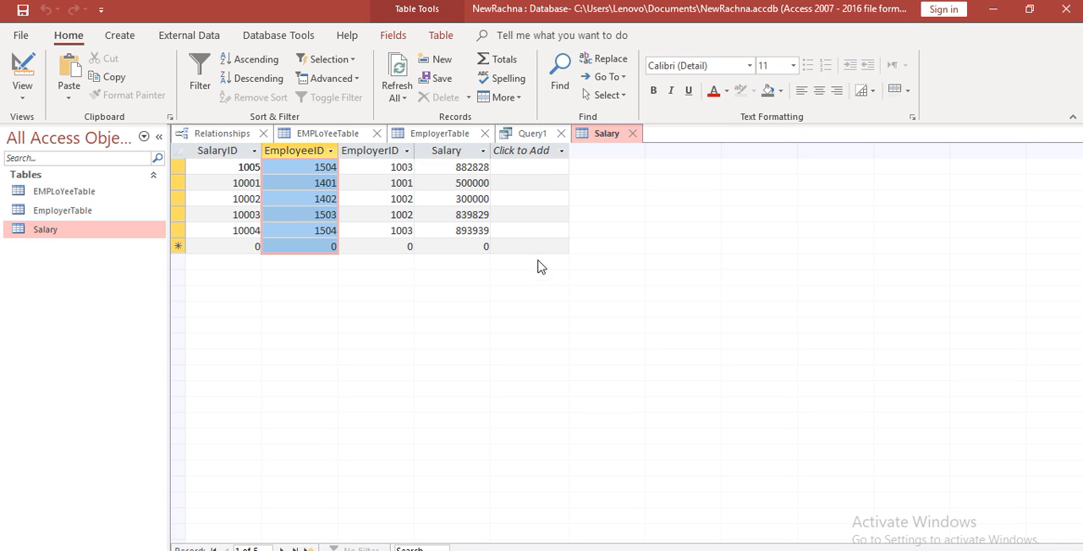
click(481, 230)
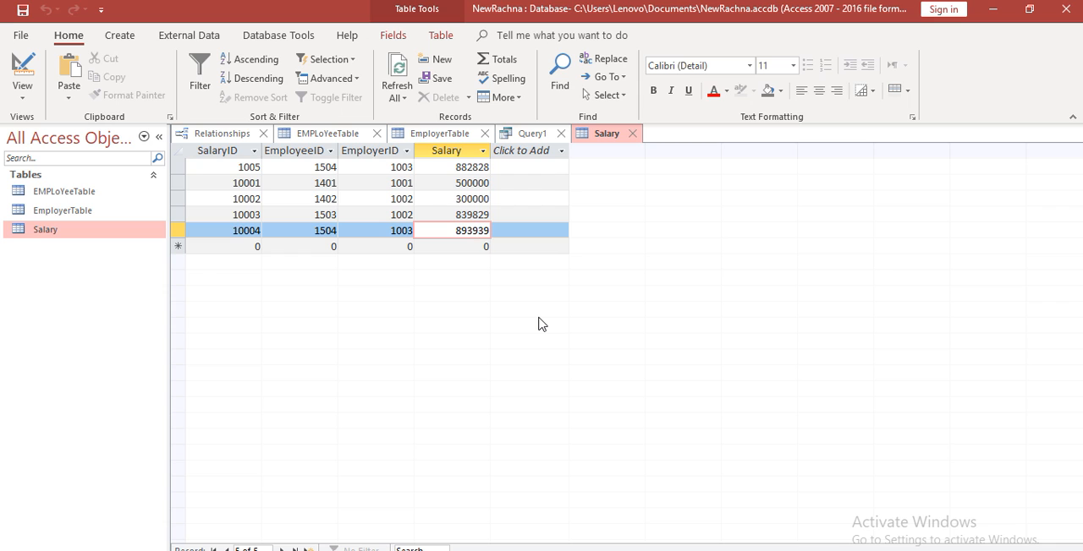
key(F2)
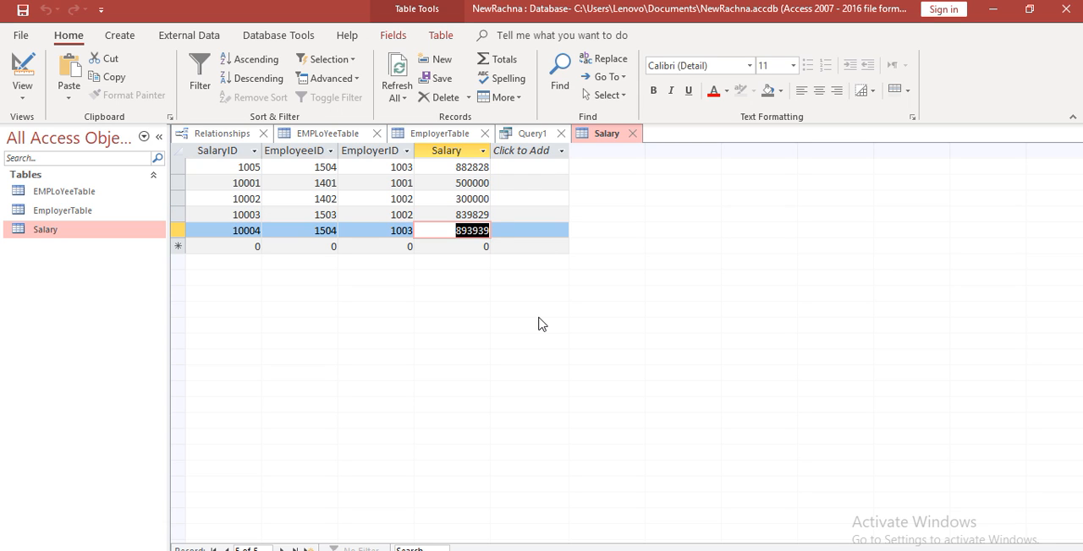
text(50)
key(Up)
key(Up)
key(Up)
key(Up)
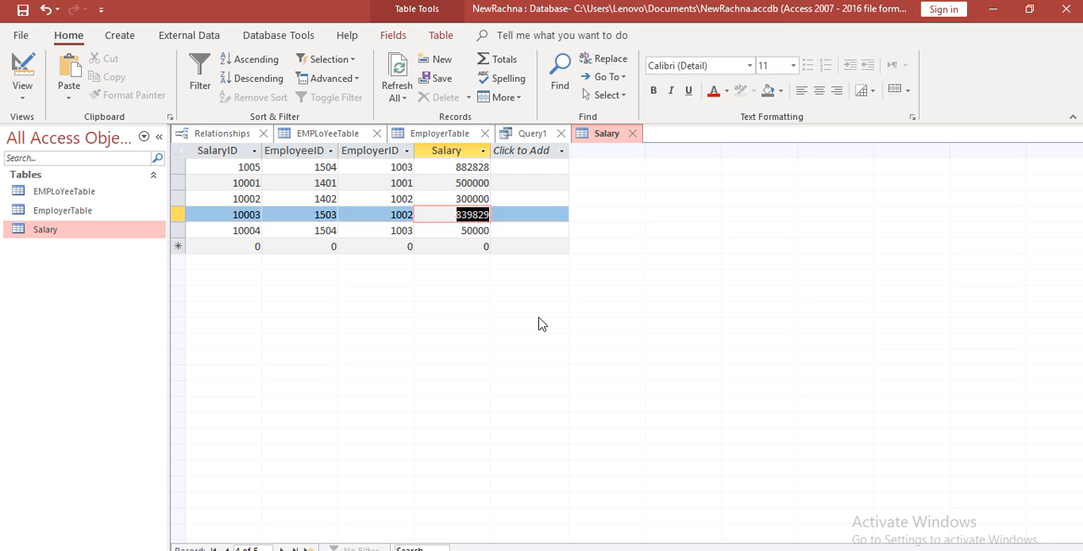
Set the Salary value of the record with SalaryID 1005 to 50000 and return to Query1
text(50000)
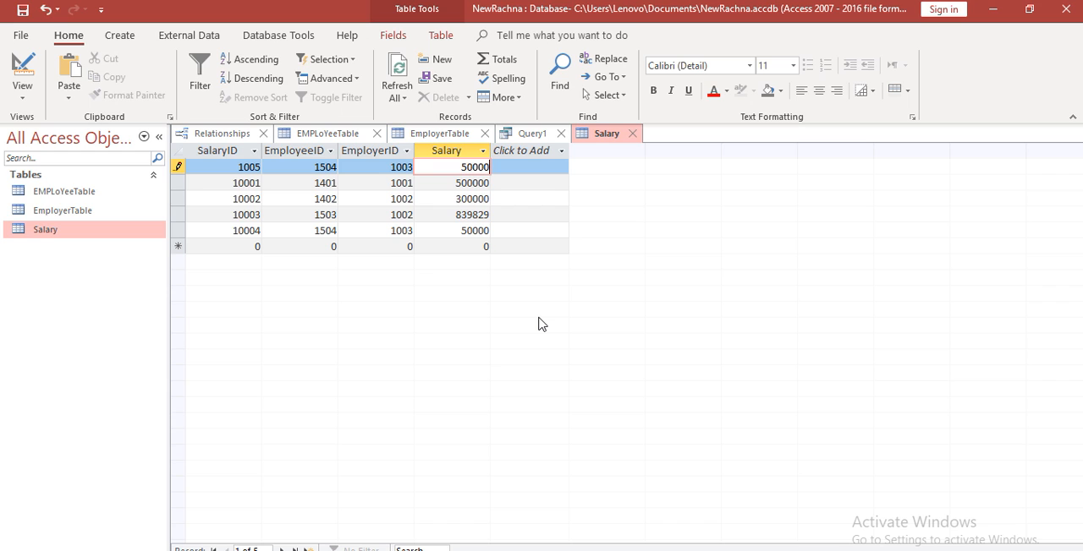
key(Tab)
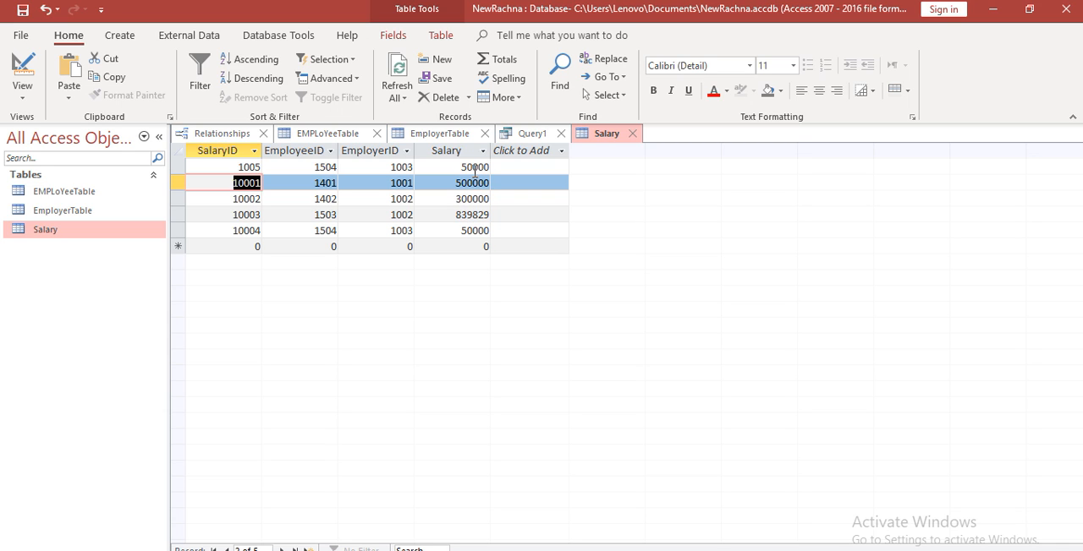
click(515, 134)
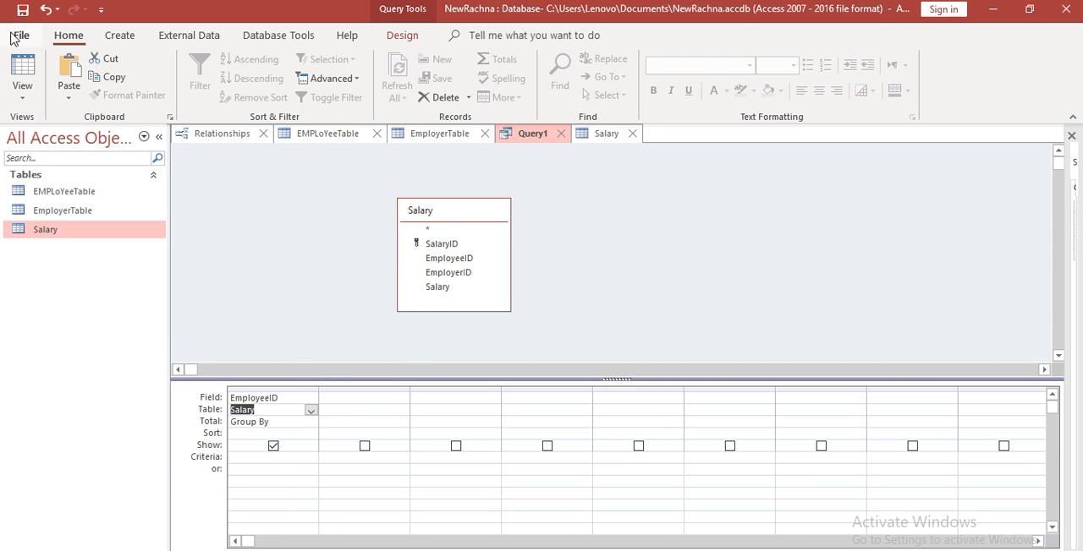
Run the query grouped by EmployeeID to examine its results, and bring it back to design view
click(396, 37)
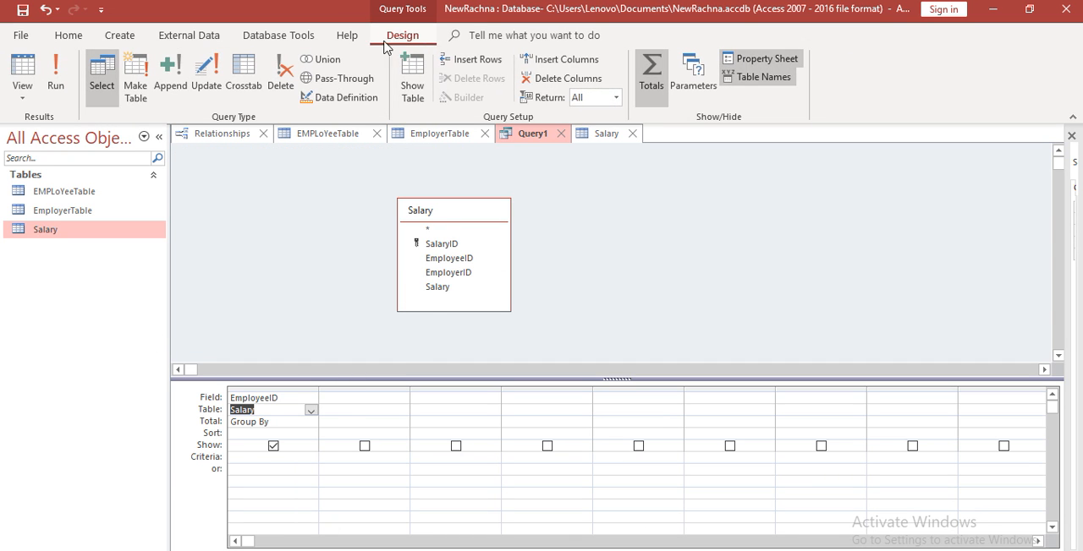
click(25, 75)
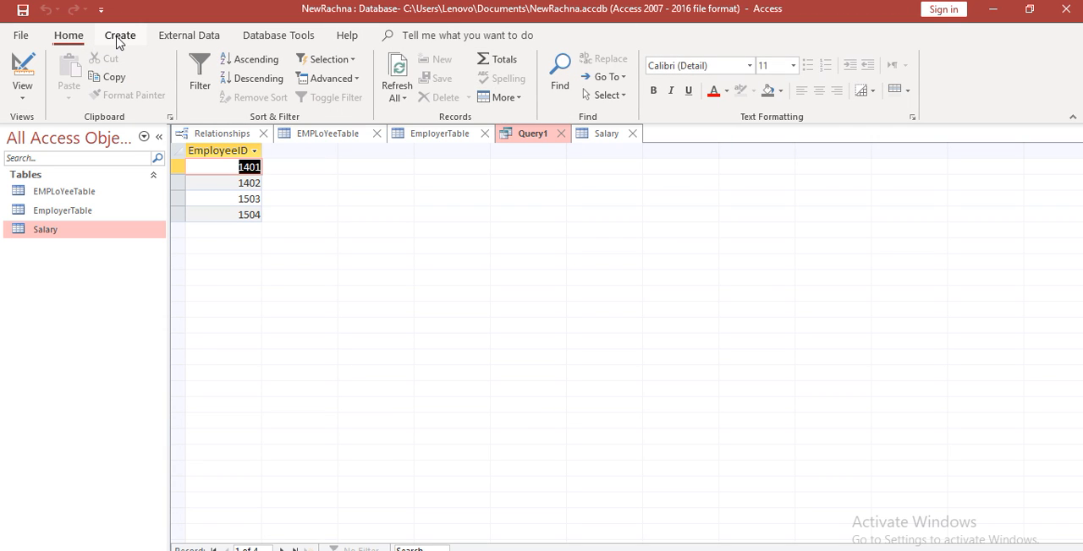
click(22, 95)
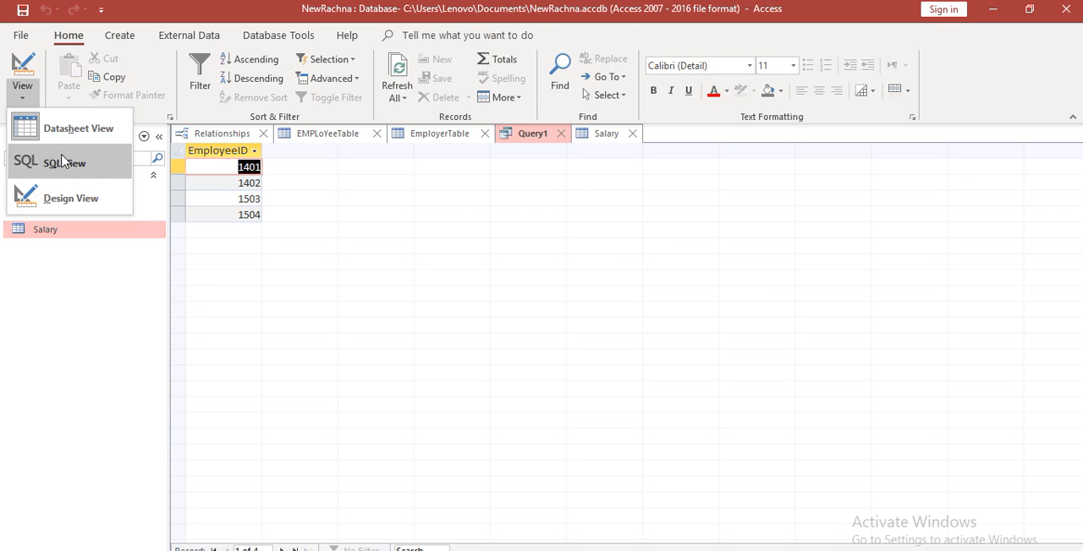
click(71, 197)
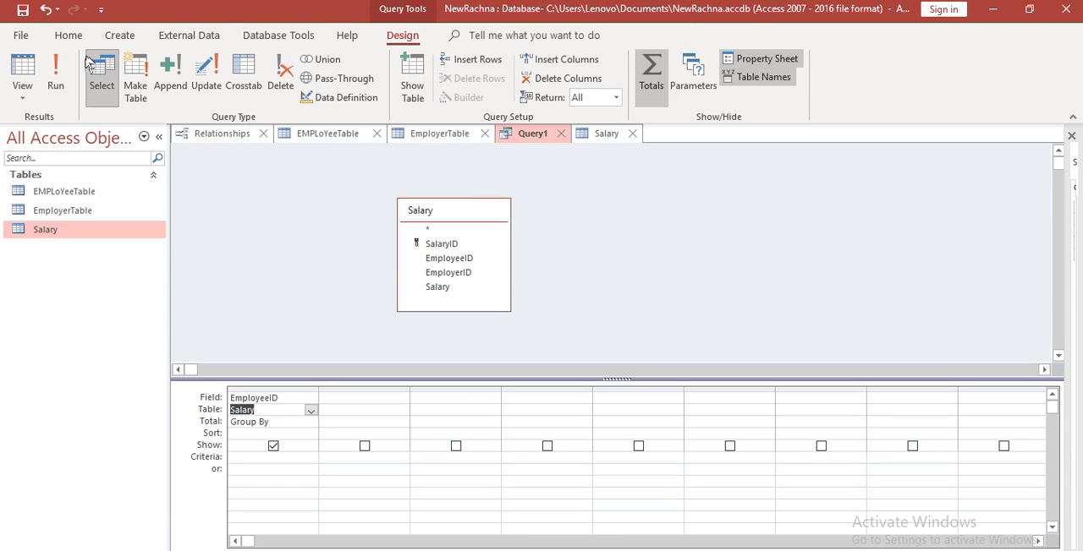
click(55, 77)
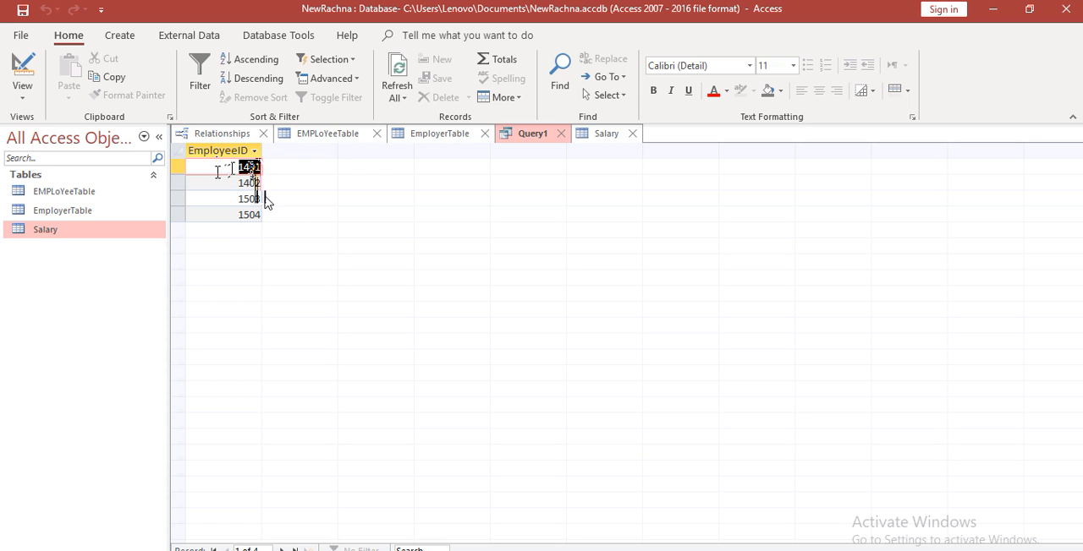
click(22, 99)
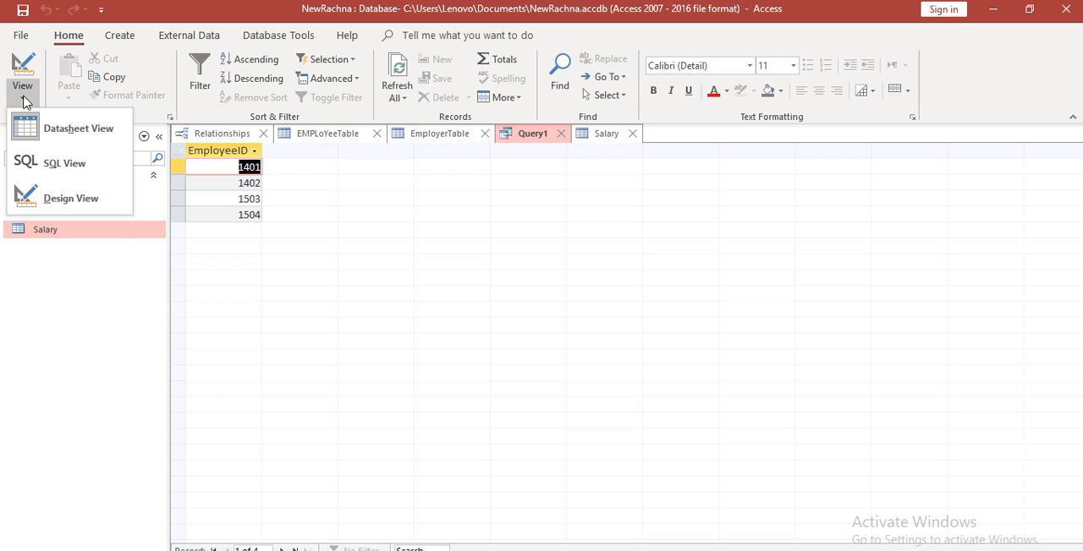
click(63, 197)
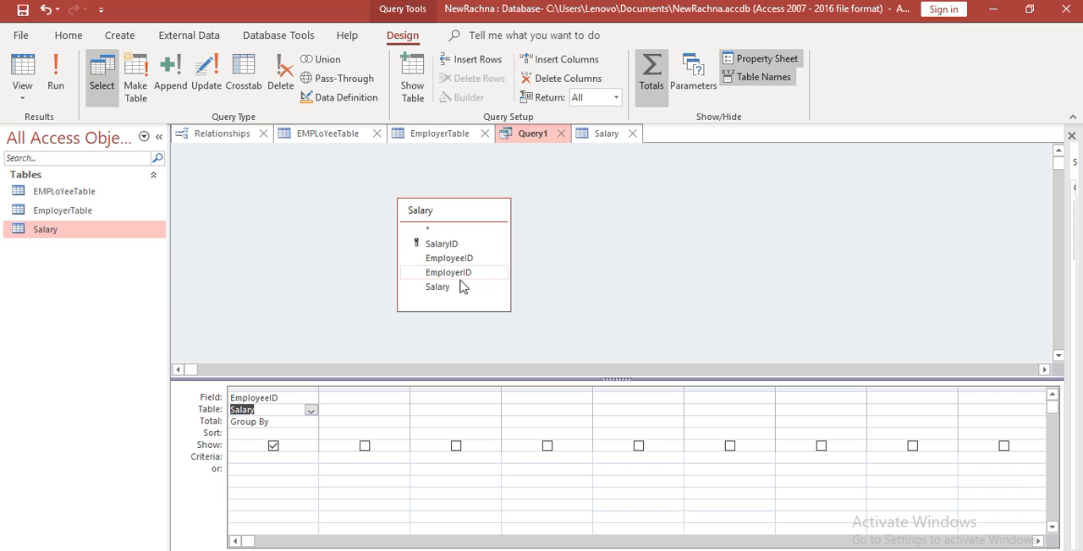
Add Salary as the query's second column with the Sum total and run it to examine the total for EmployeeID 1504
double_click(437, 287)
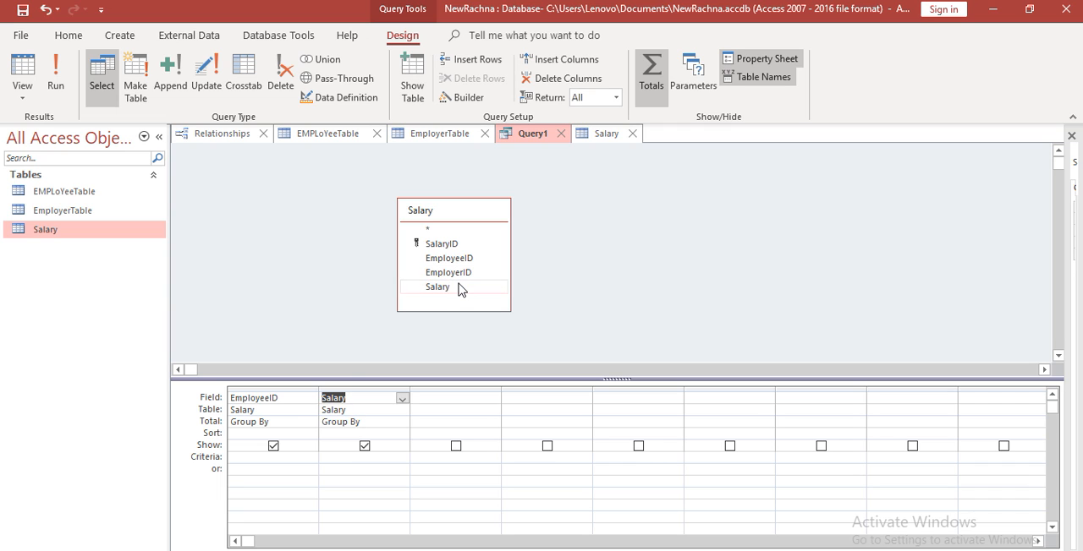
click(381, 420)
click(403, 423)
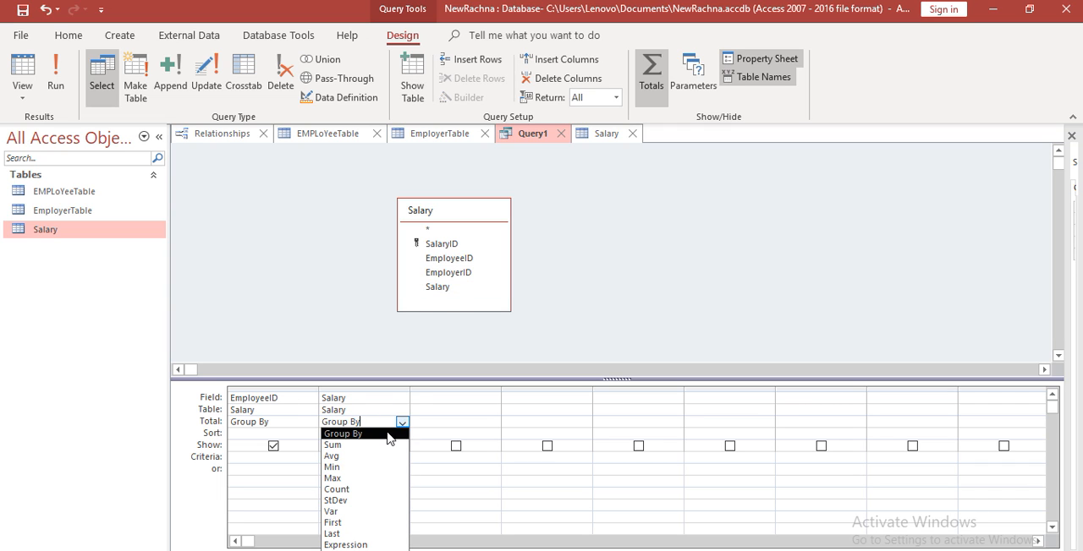
click(372, 445)
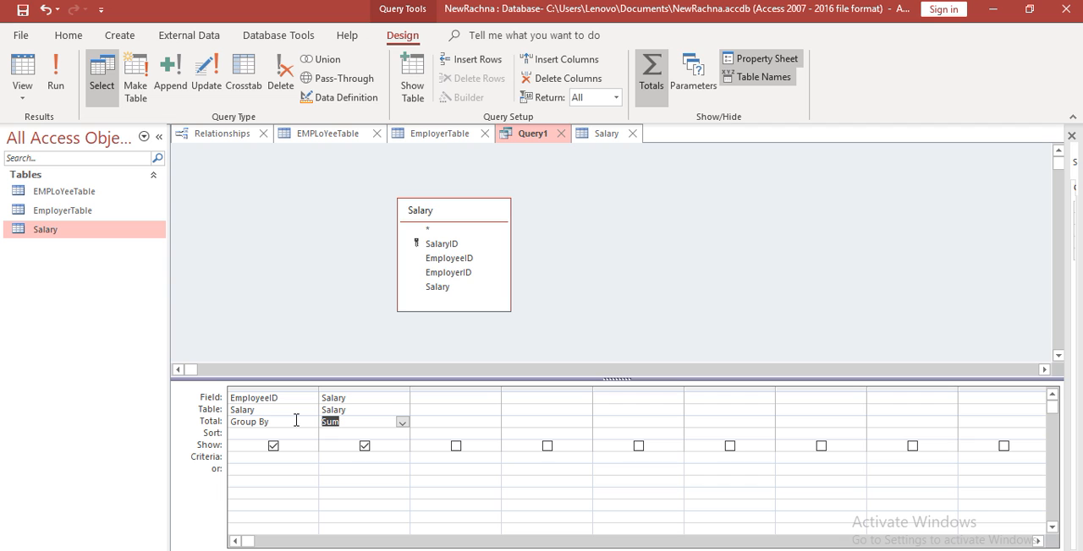
click(69, 35)
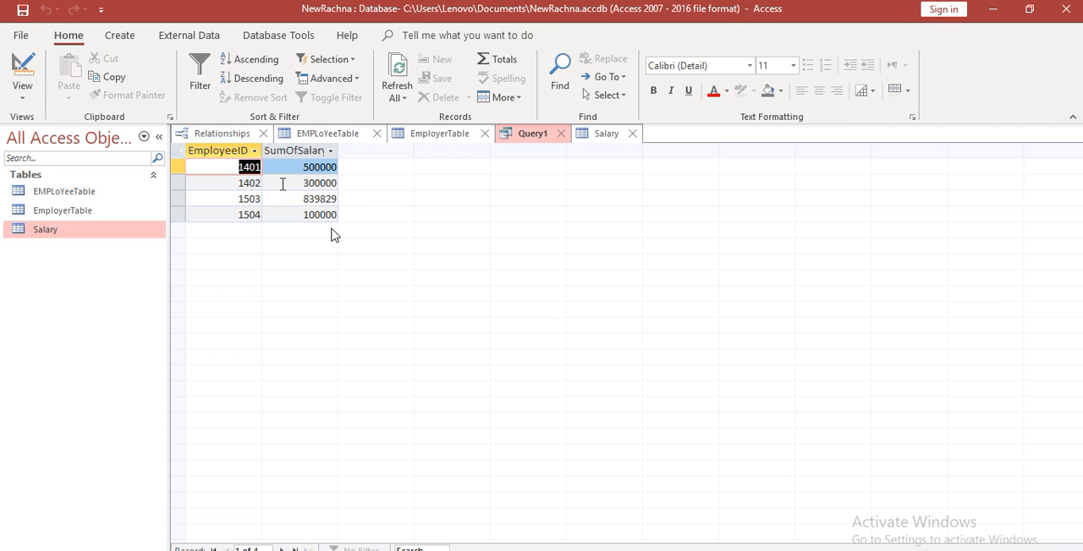
click(283, 217)
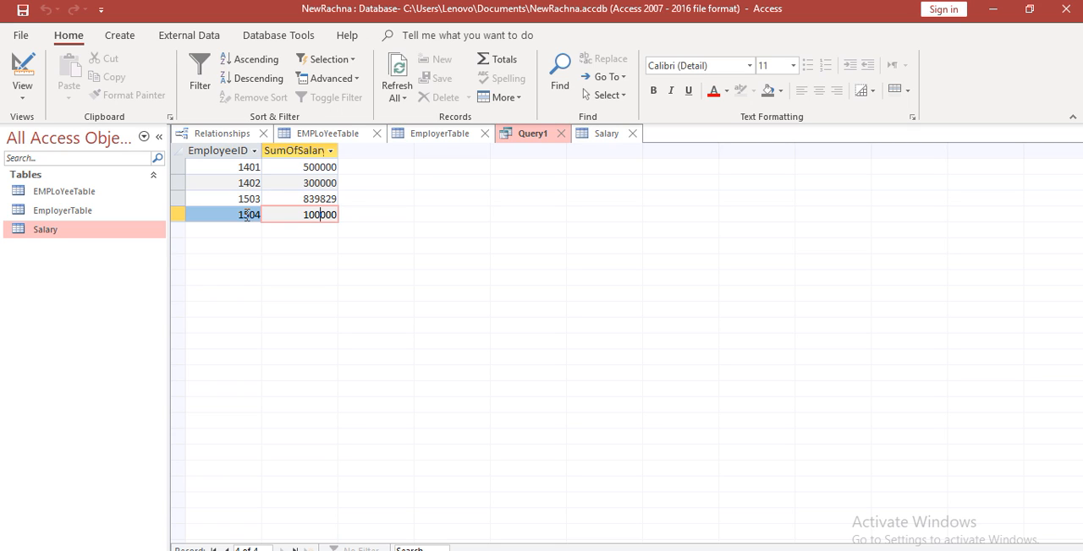
drag(247, 215, 350, 212)
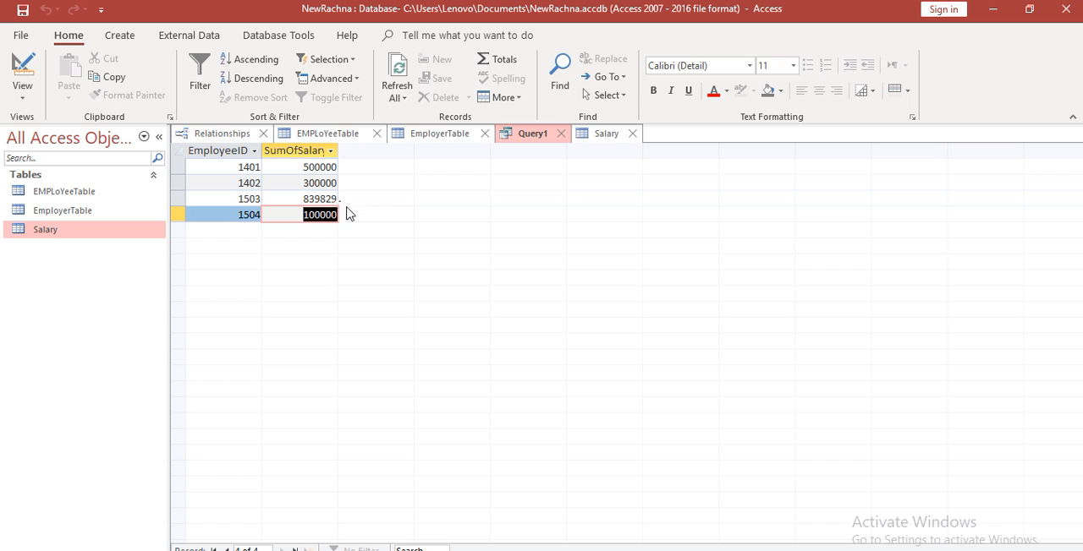
Switch to PowerPoint to check the Grouping Operators slide, and return to the query results in Access
mouse_move(454, 550)
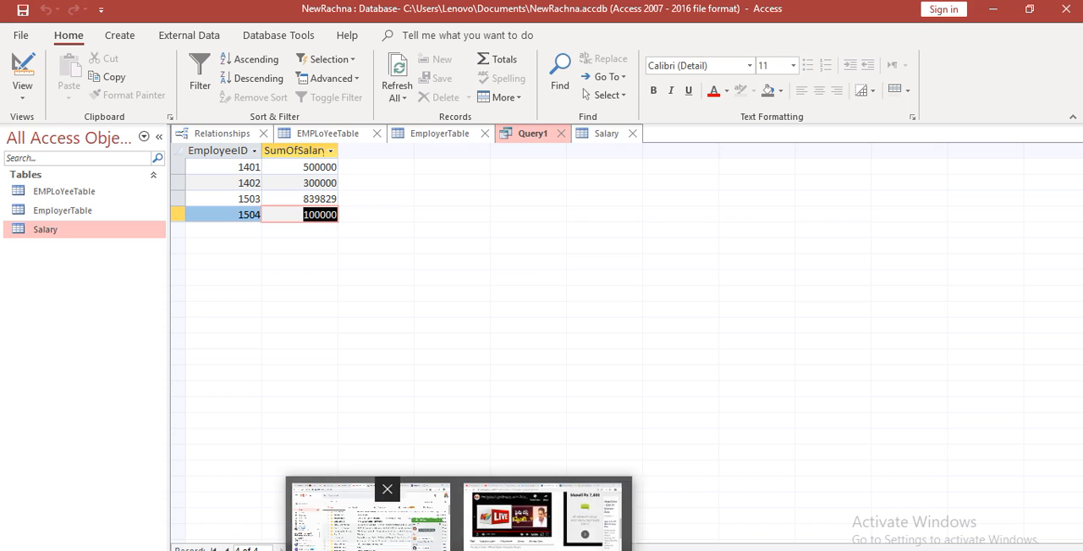
click(628, 526)
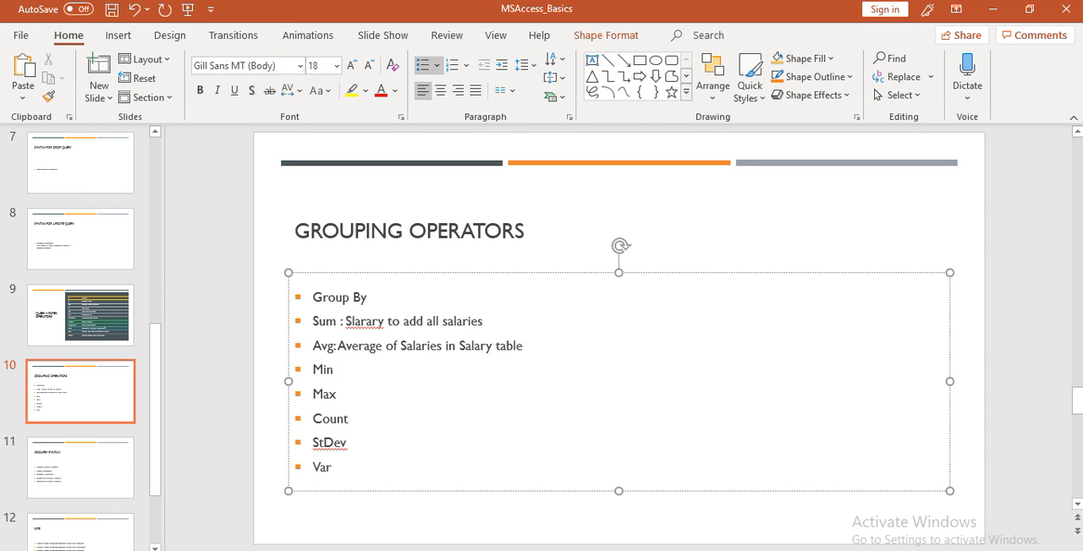
key(alt+Tab)
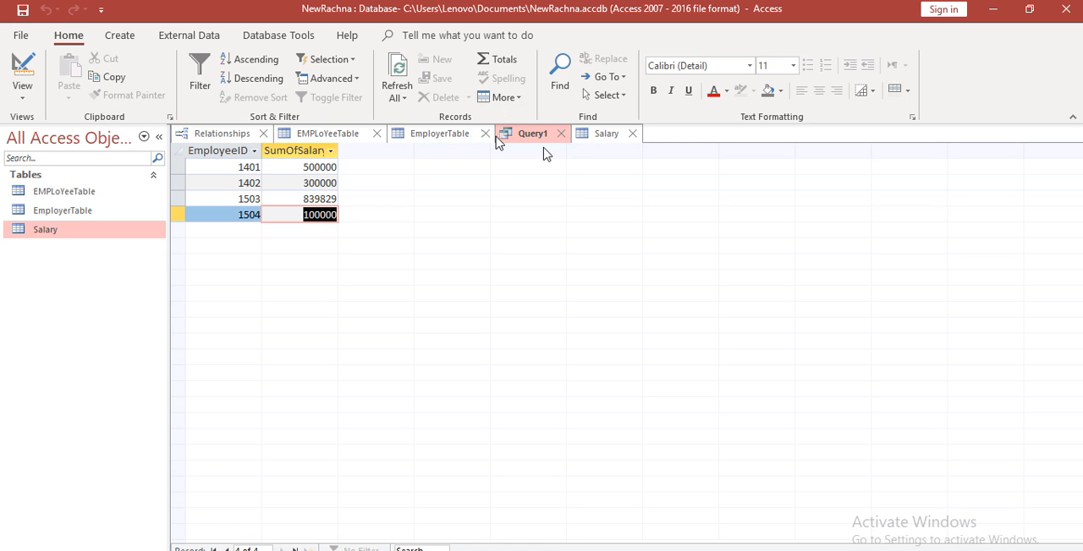
Save the salary sum query as Query1
key(ctrl+s)
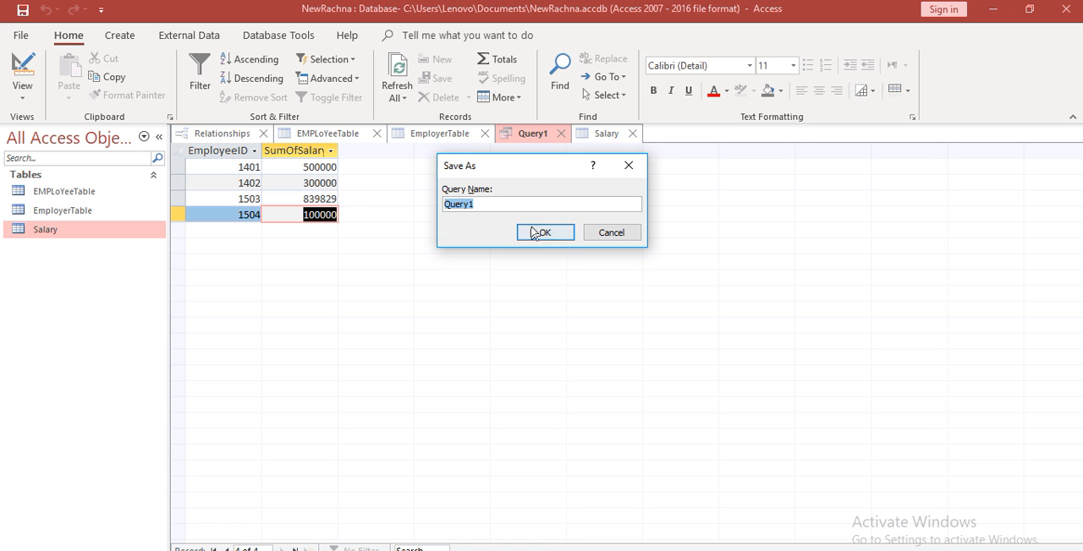
click(539, 233)
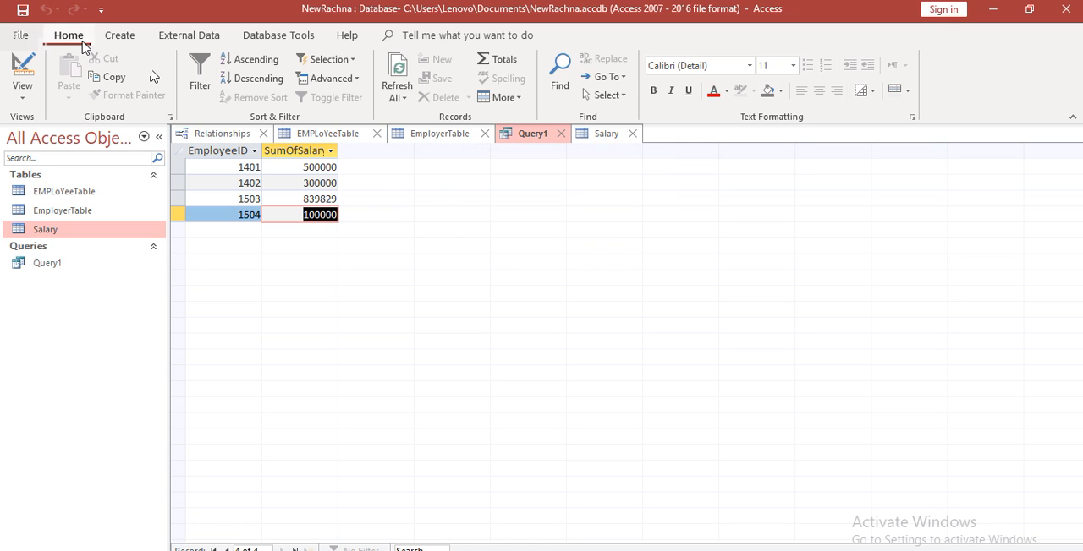
Create a new query in design view with Salary as its source table
click(120, 36)
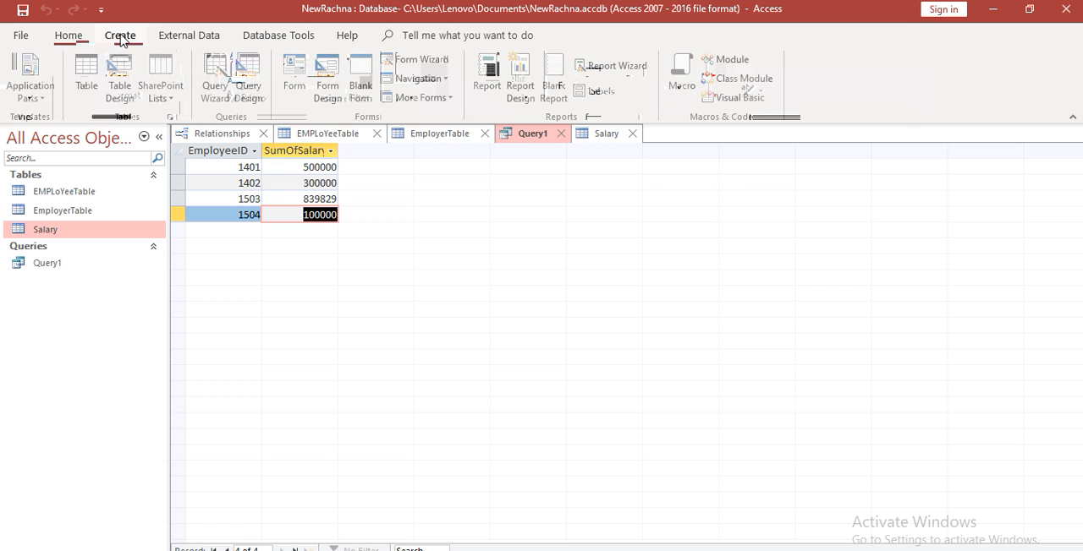
click(249, 95)
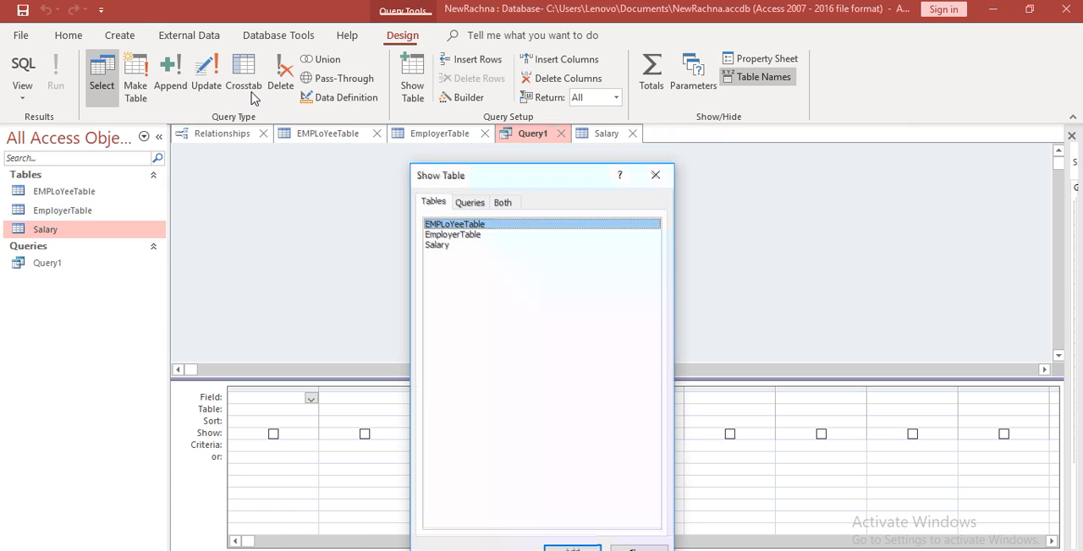
double_click(440, 246)
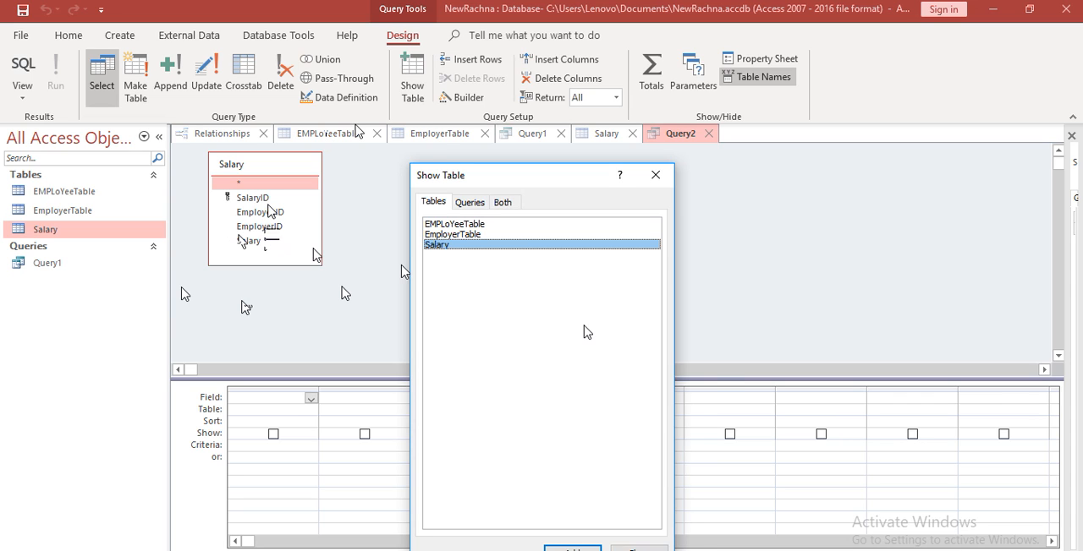
click(639, 549)
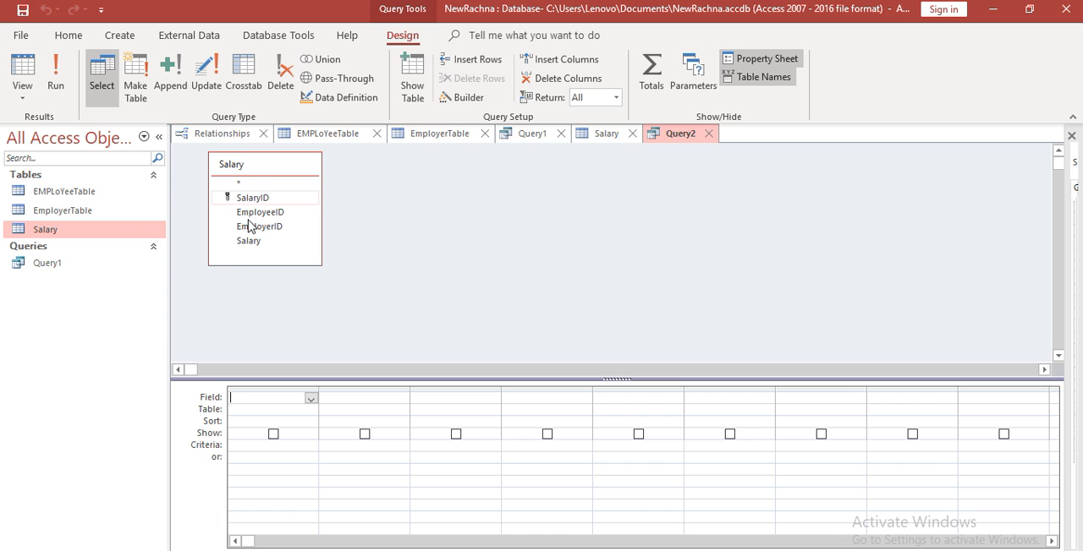
Add the Salary field as the new query's first column, show the Total row and set its total to Avg
click(251, 226)
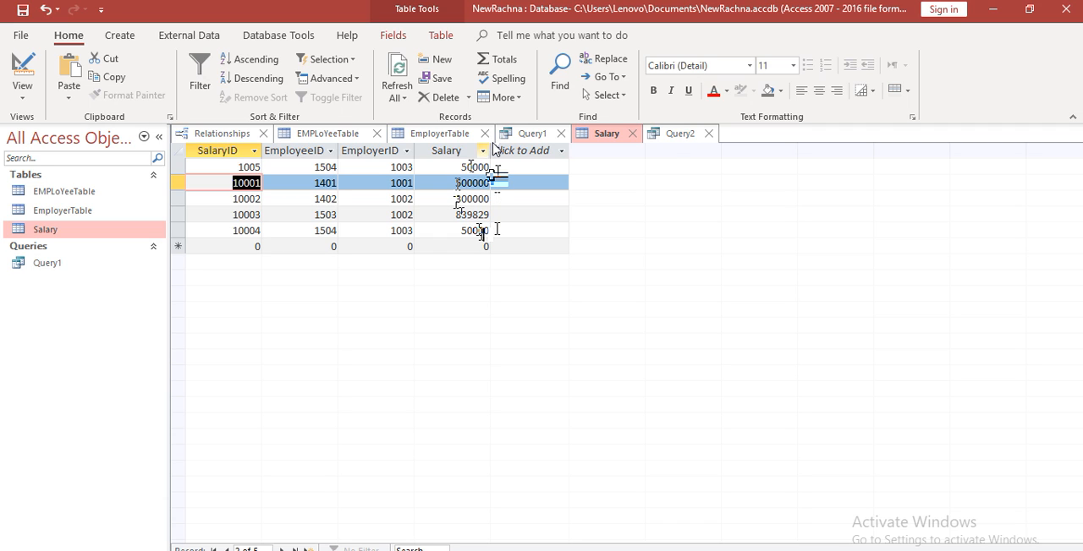
click(681, 137)
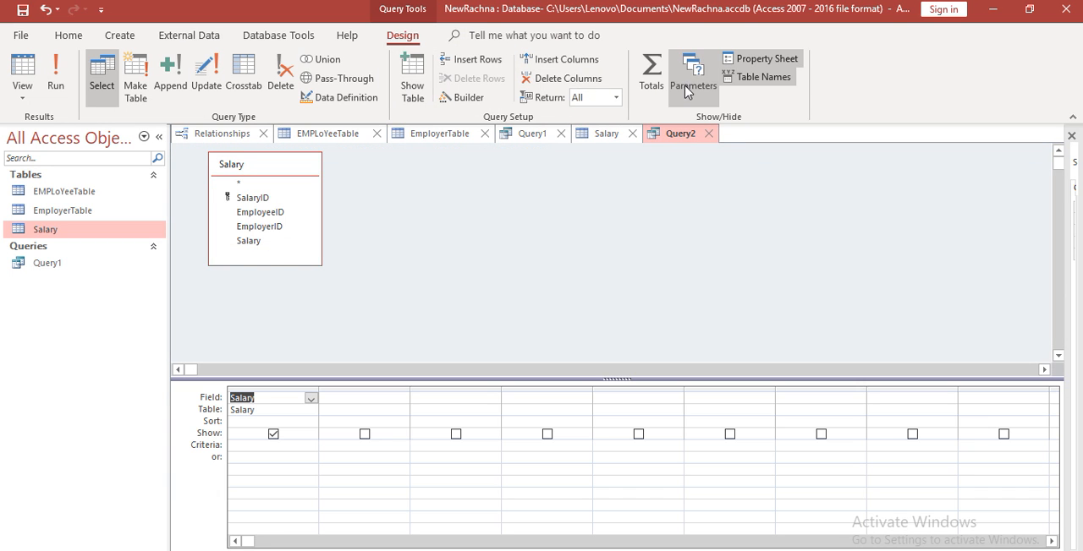
click(652, 85)
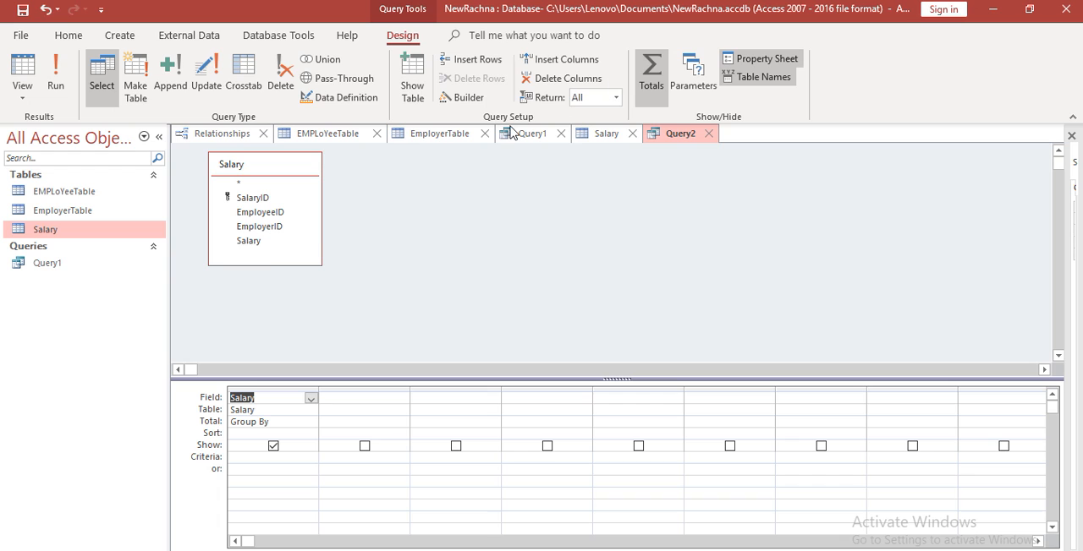
click(273, 423)
click(311, 423)
click(268, 456)
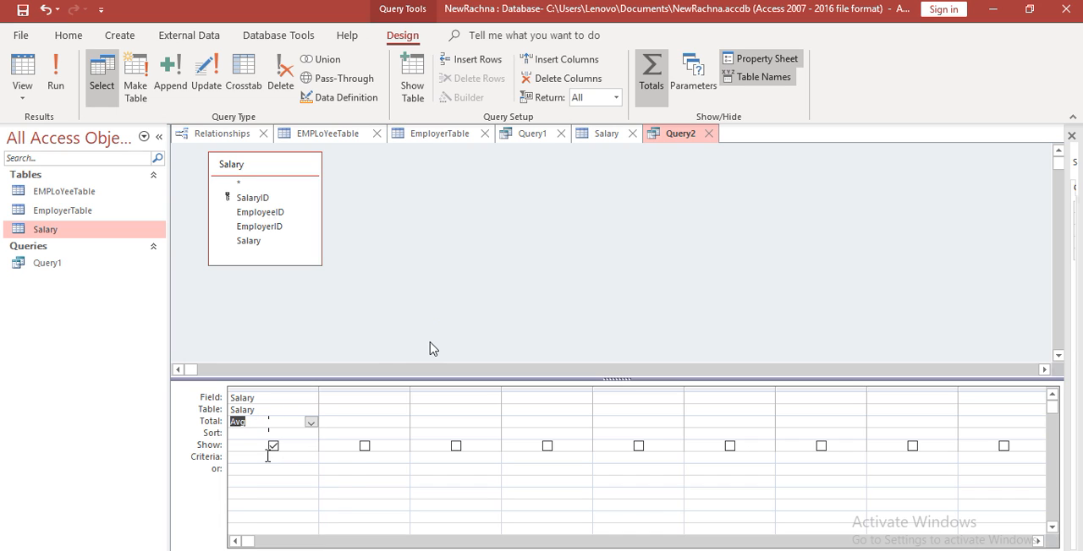
Run the query to examine the average salary, and return it to design view
click(55, 75)
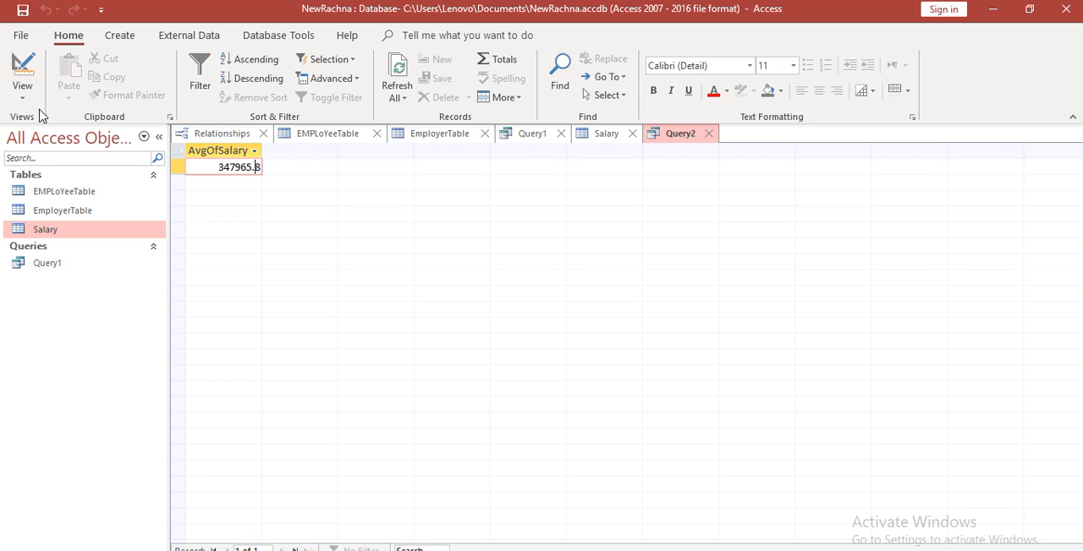
click(22, 91)
click(70, 196)
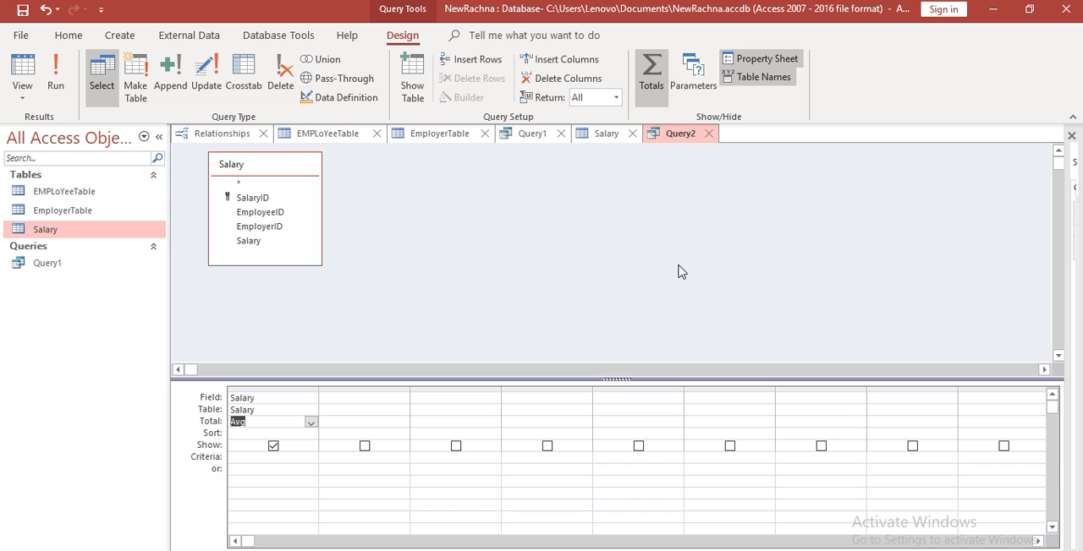
Save the average salary query as aVG
key(ctrl+s)
click(544, 233)
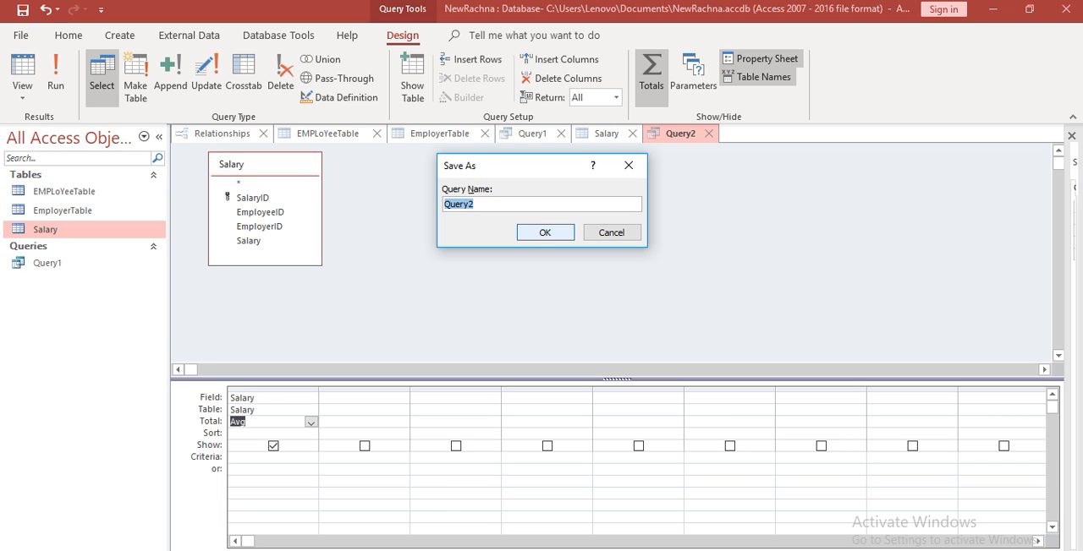
text(UM)
click(445, 204)
click(543, 232)
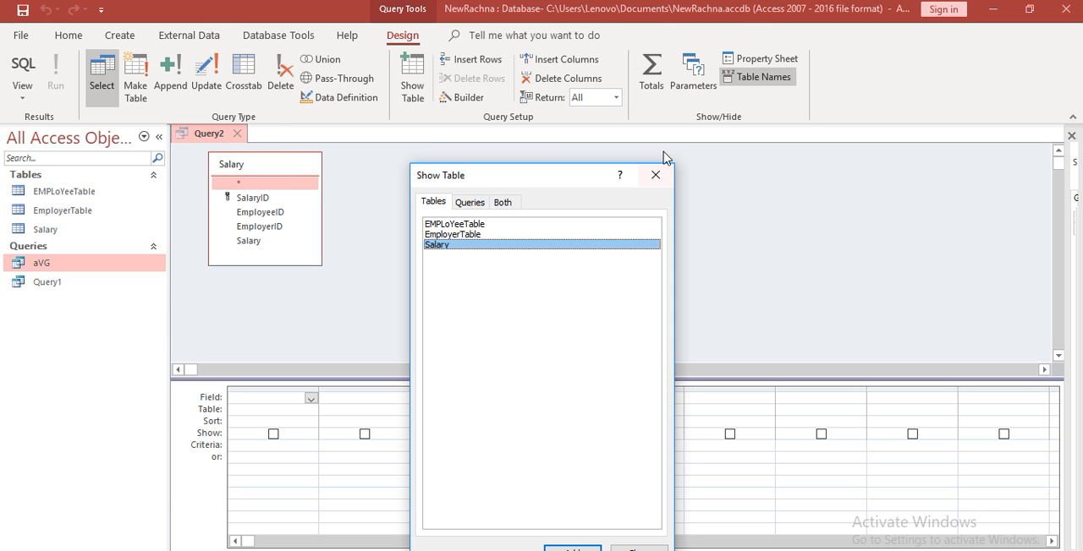
Add the Salary field as the query's first column, show the Total row and set its total to Sum
click(655, 175)
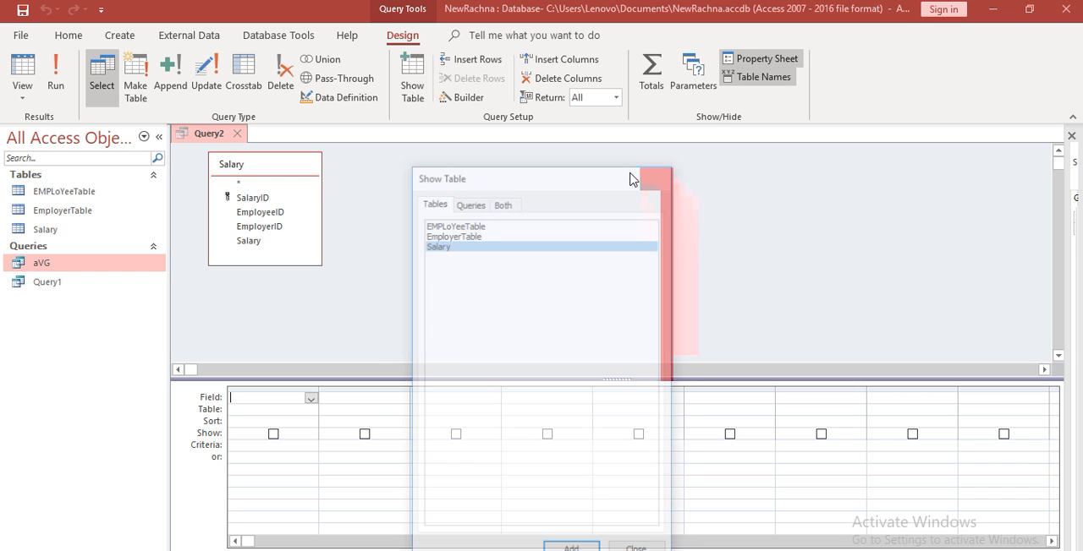
double_click(248, 241)
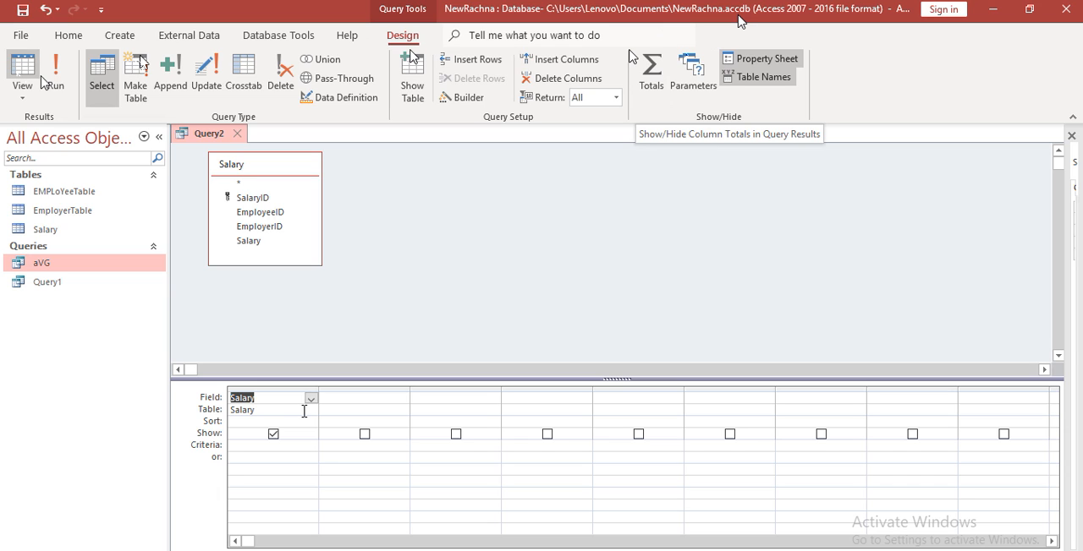
click(651, 75)
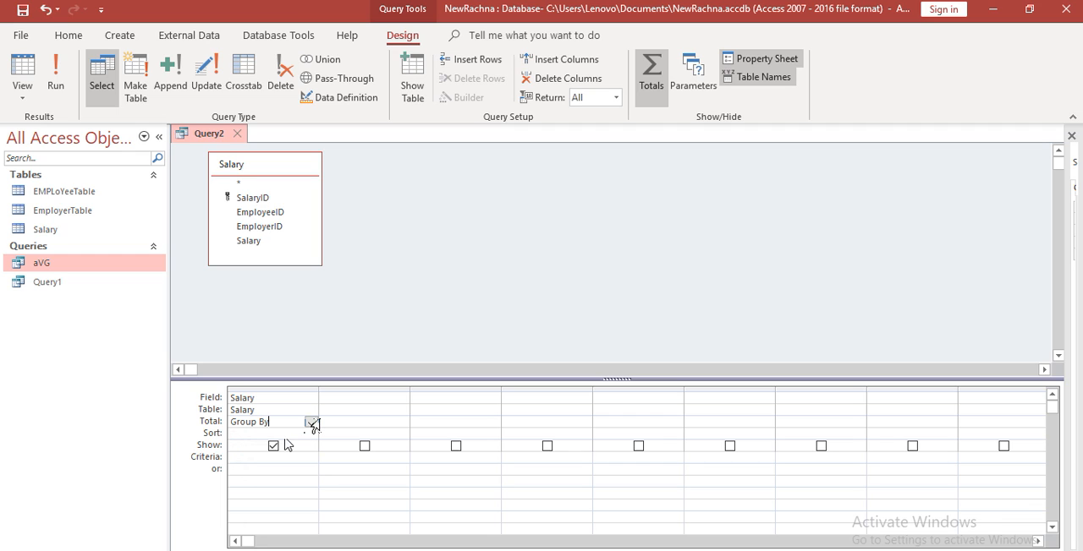
click(312, 421)
click(273, 446)
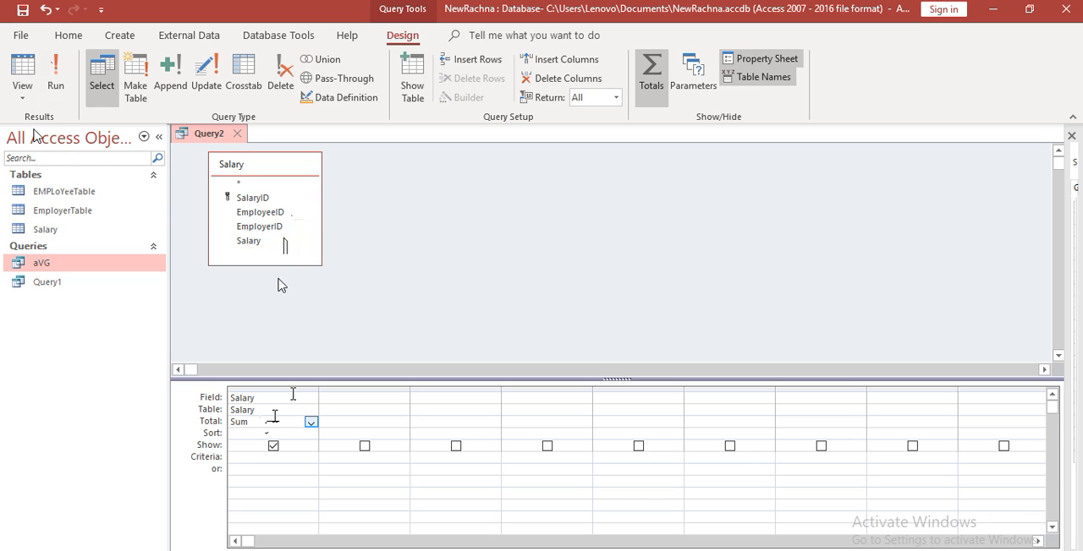
Run the salary total query and save it as sUM
click(56, 76)
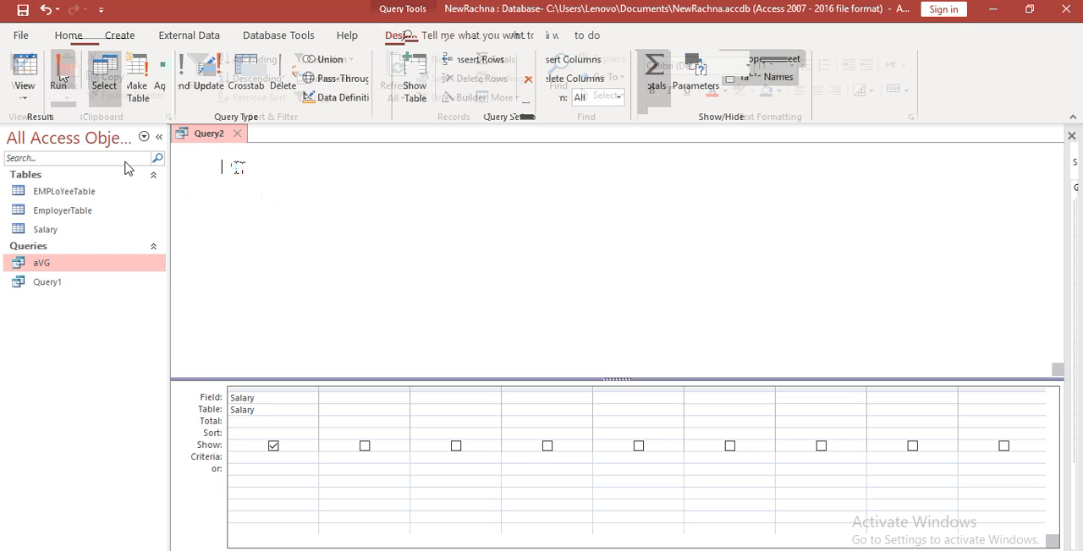
key(ctrl+s)
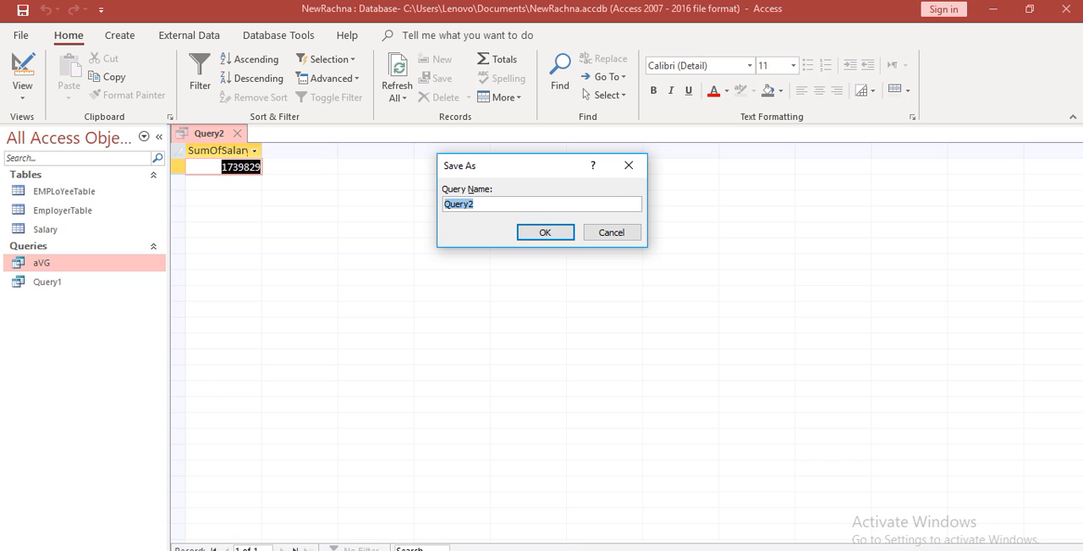
text(sUM)
key(Return)
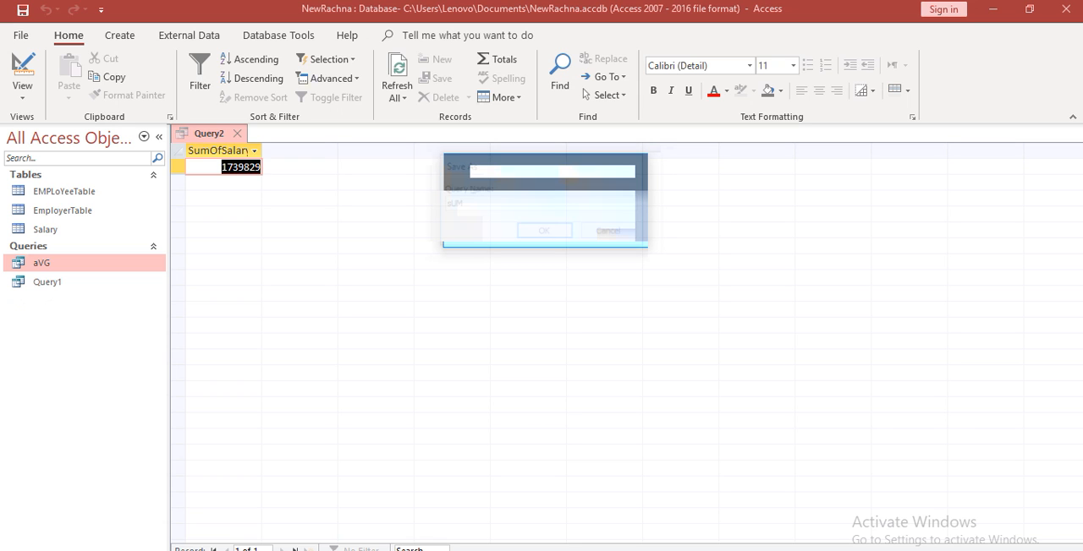
Create another query in design view with Salary as its only source table
click(119, 35)
click(226, 84)
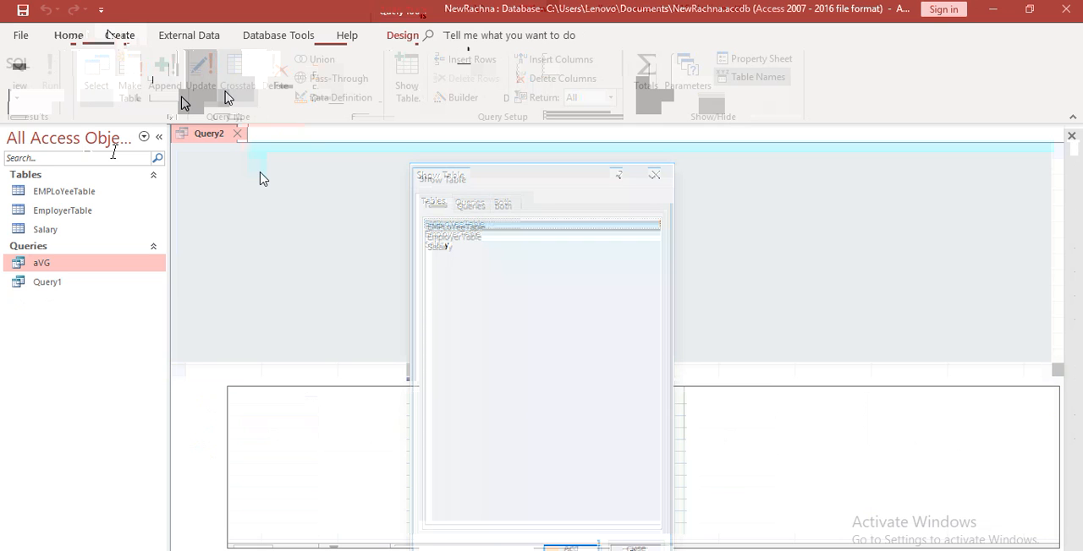
double_click(448, 247)
click(661, 177)
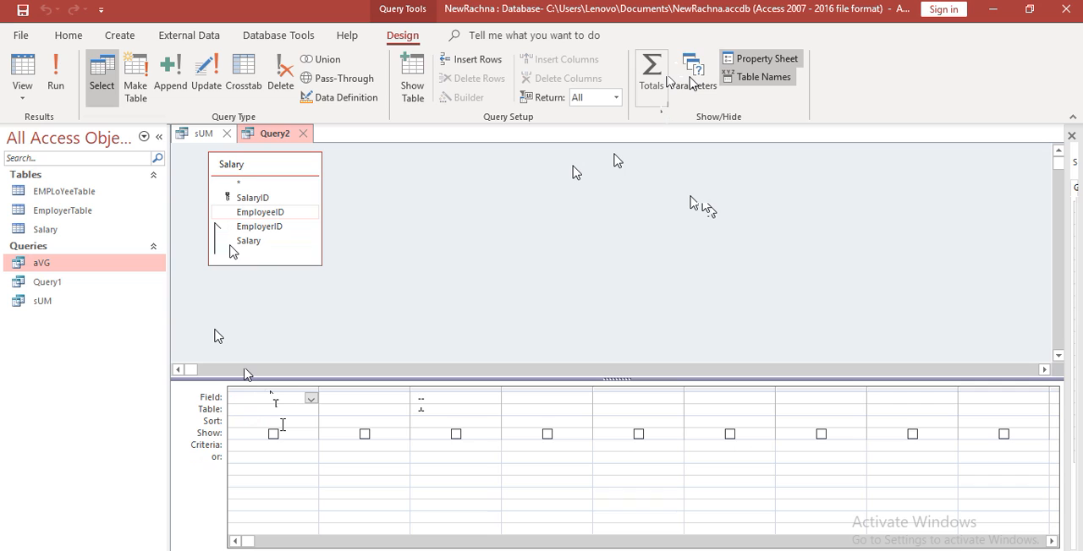
Add the Salary field with its total set to Count, and examine the query's SQL statement
click(311, 426)
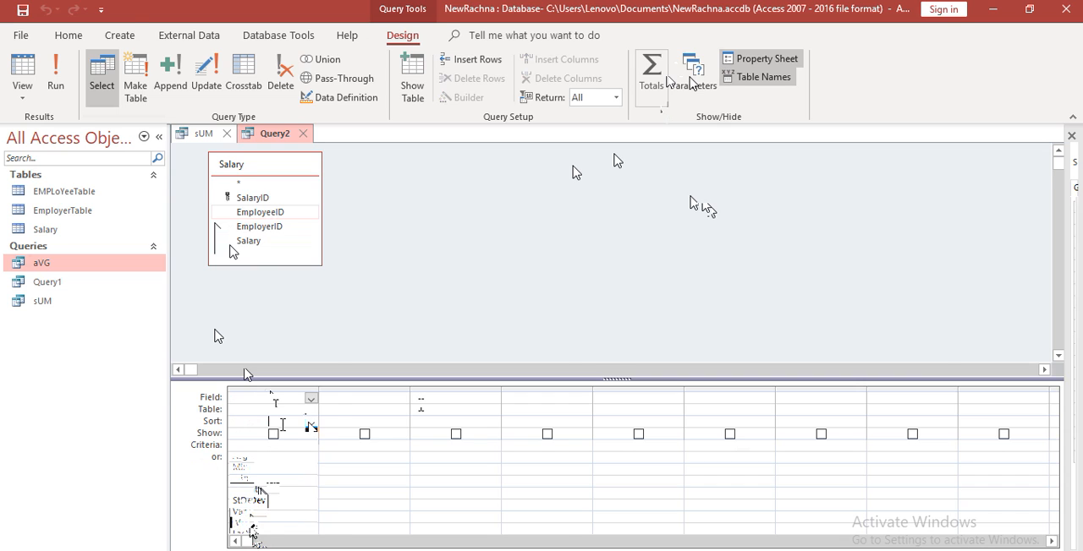
click(55, 81)
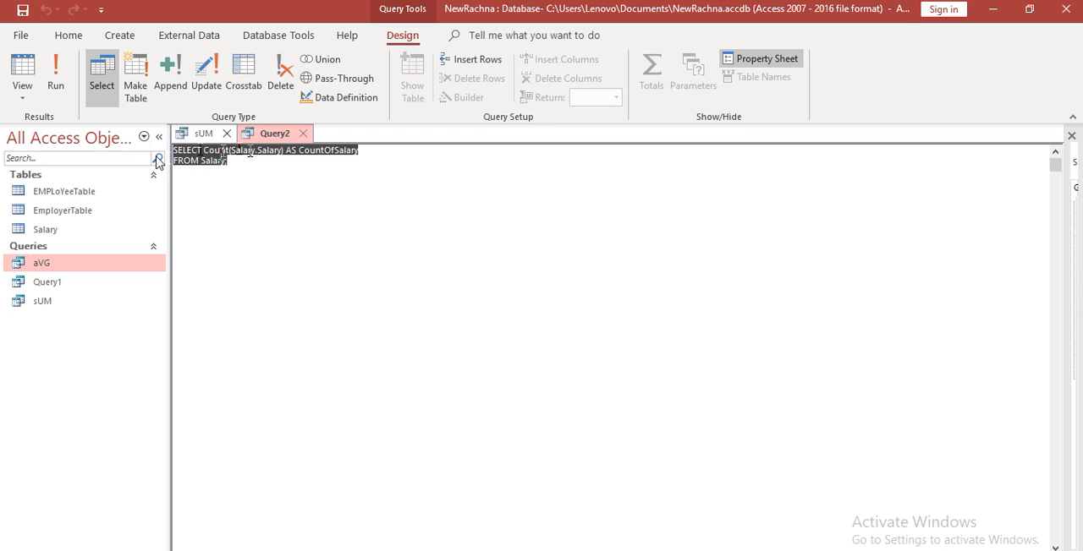
click(229, 170)
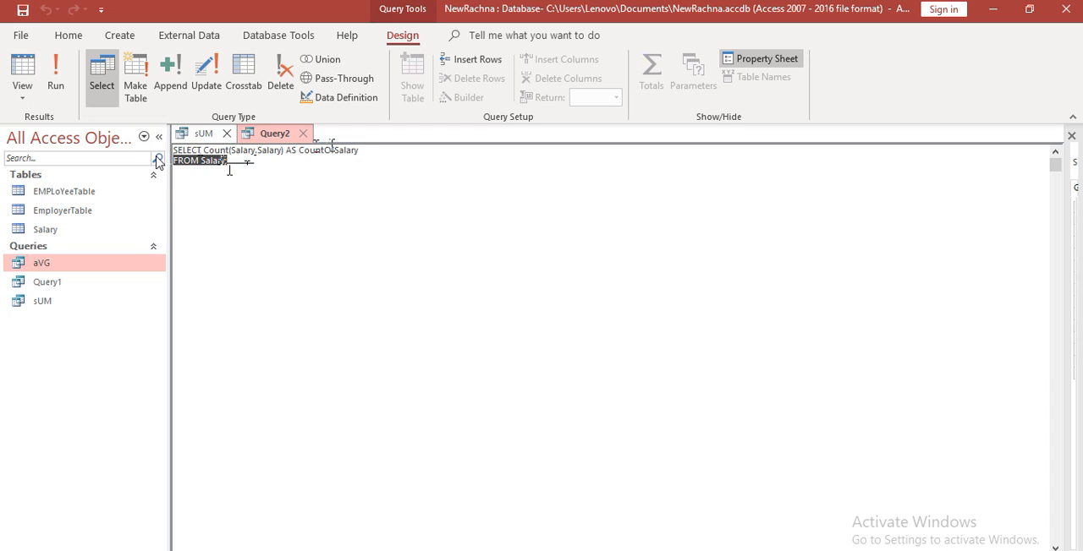
key(ctrl+a)
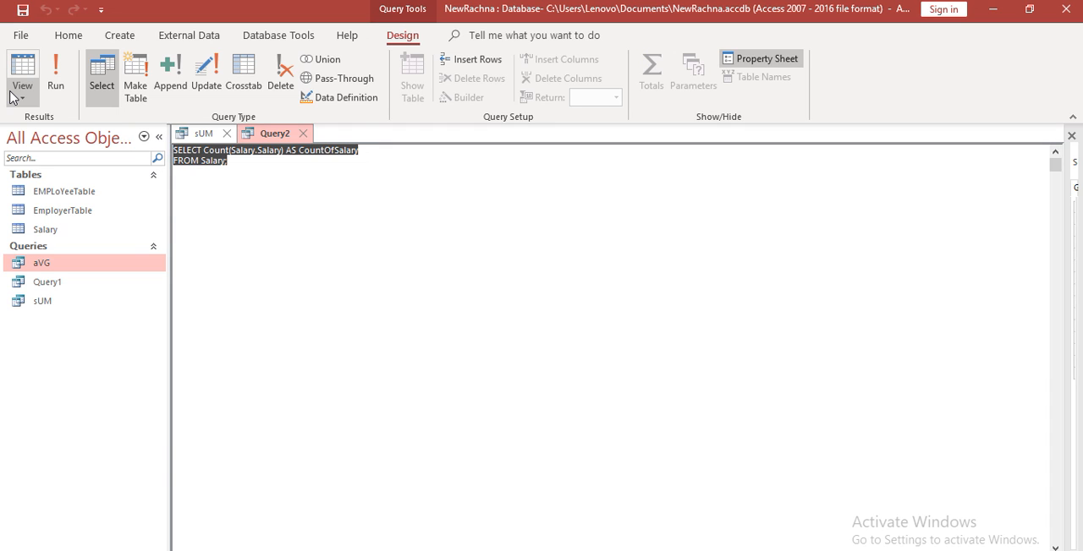
Return the salary count query to design view and save it as cOUNT
click(15, 99)
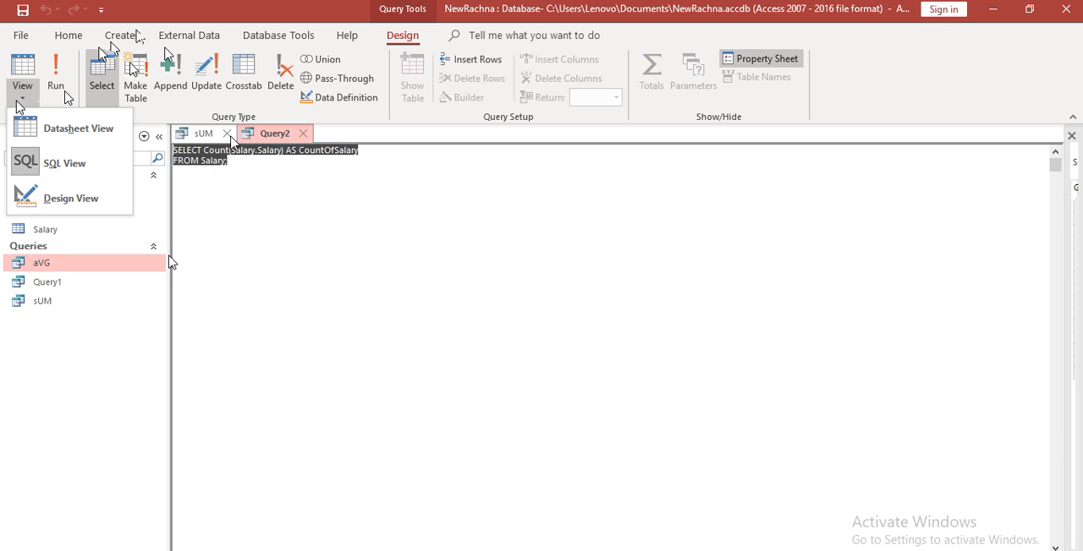
click(67, 201)
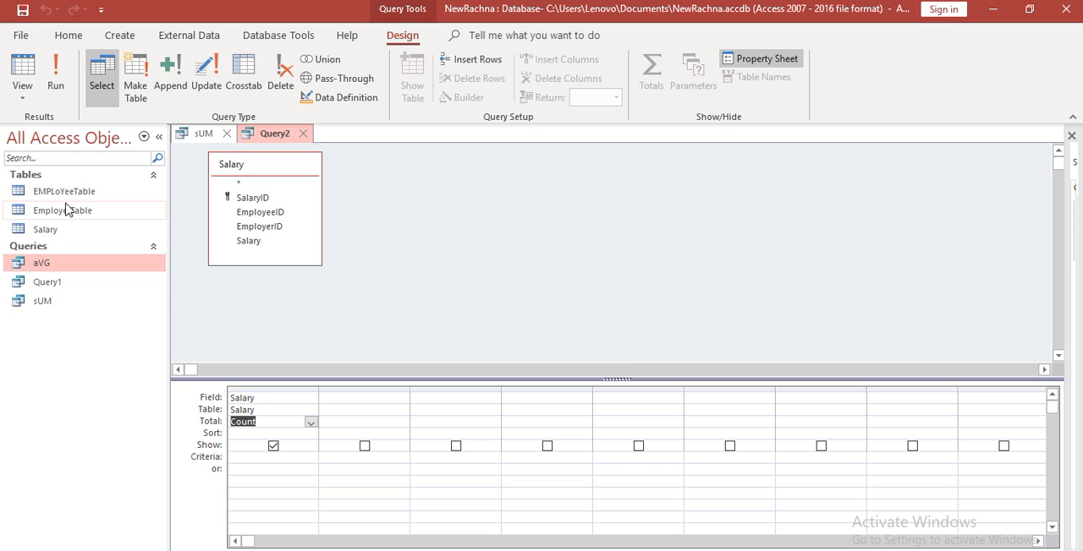
key(ctrl+s)
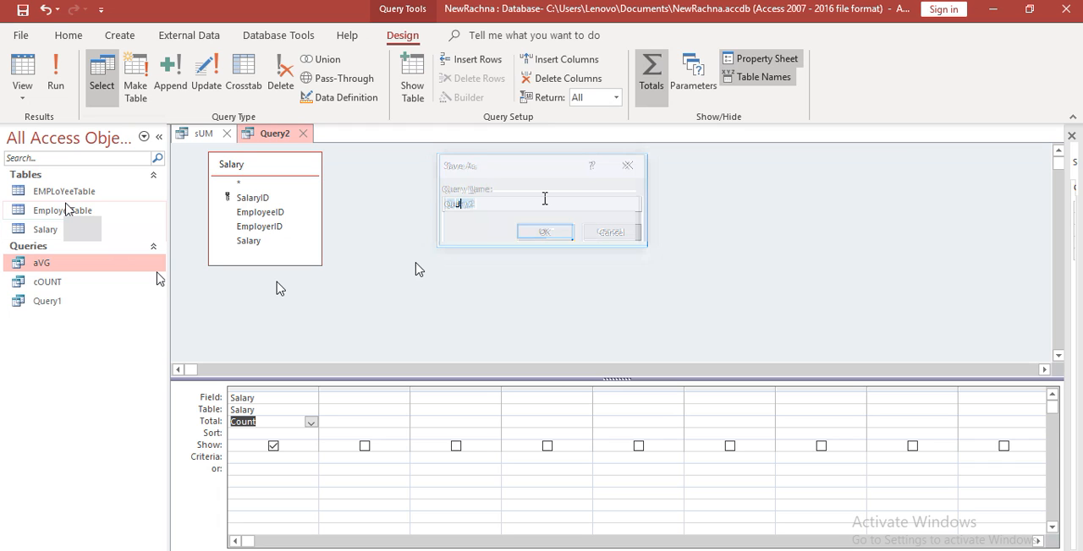
Review the total functions available for the Salary column, and close the cOUNT and sUM queries
click(312, 422)
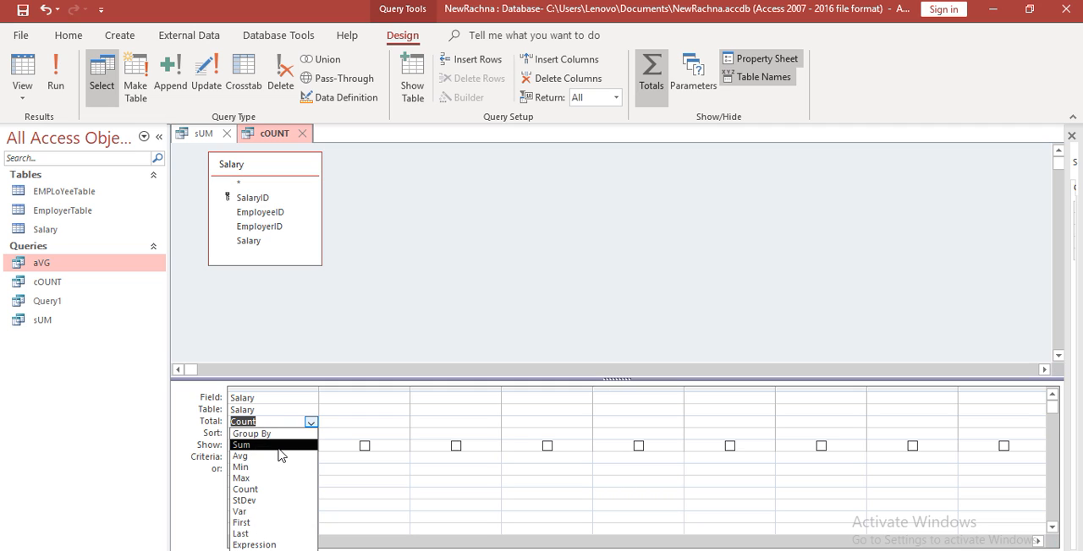
click(355, 183)
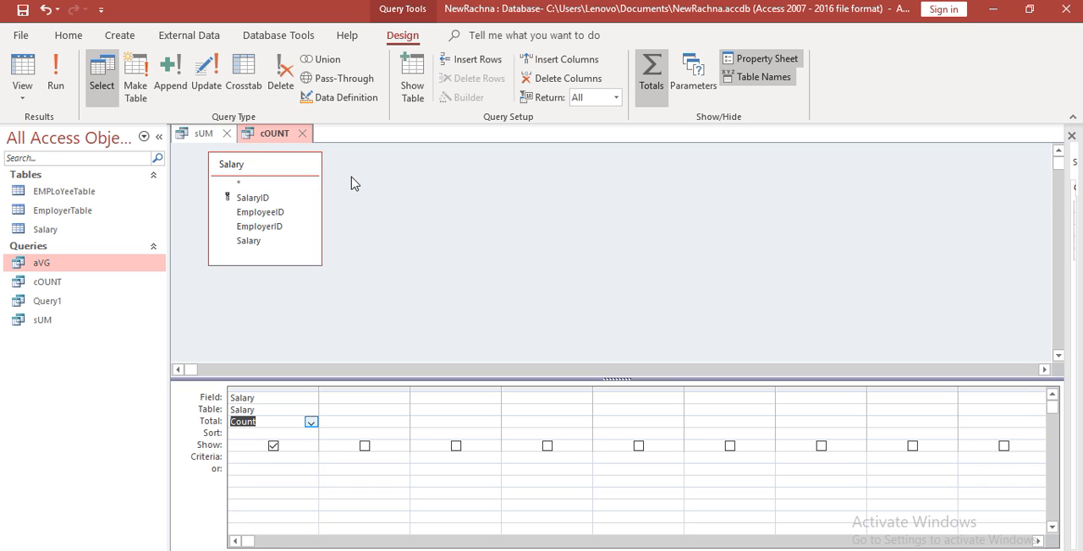
click(301, 134)
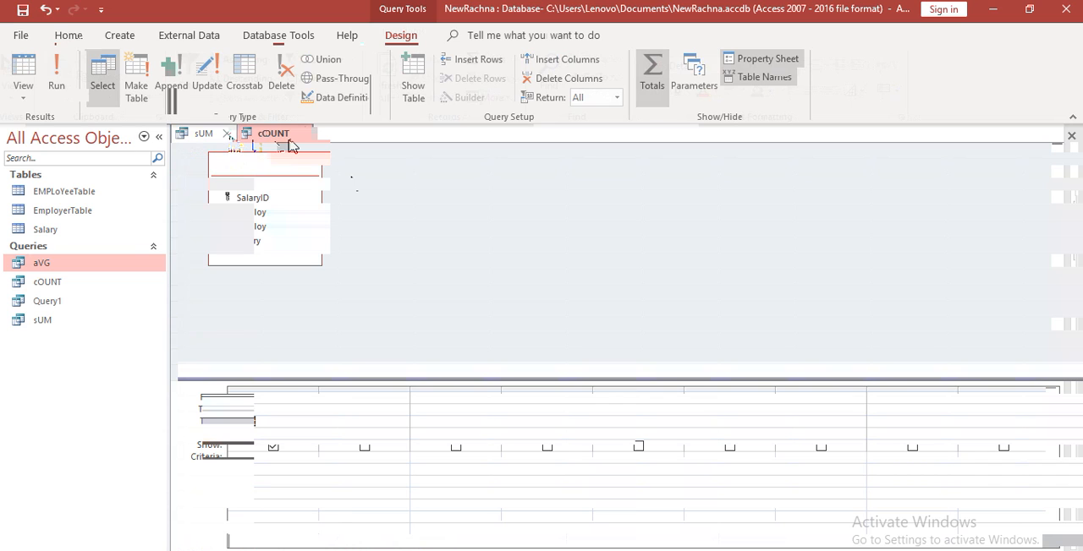
click(226, 134)
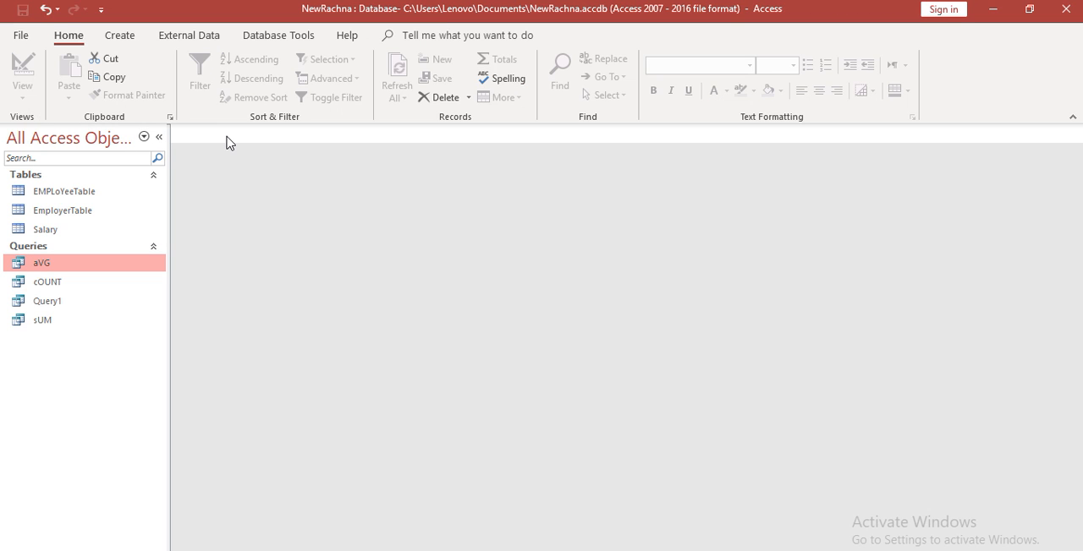